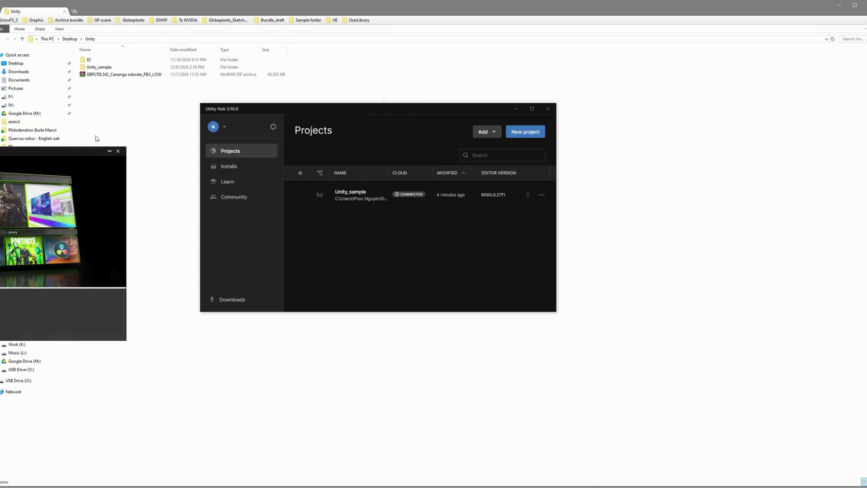
Create a High Definition 3D project named Unity_import_fbx in the Unity folder on the Desktop
{"action": "left_click", "coordinate": [525, 132]}
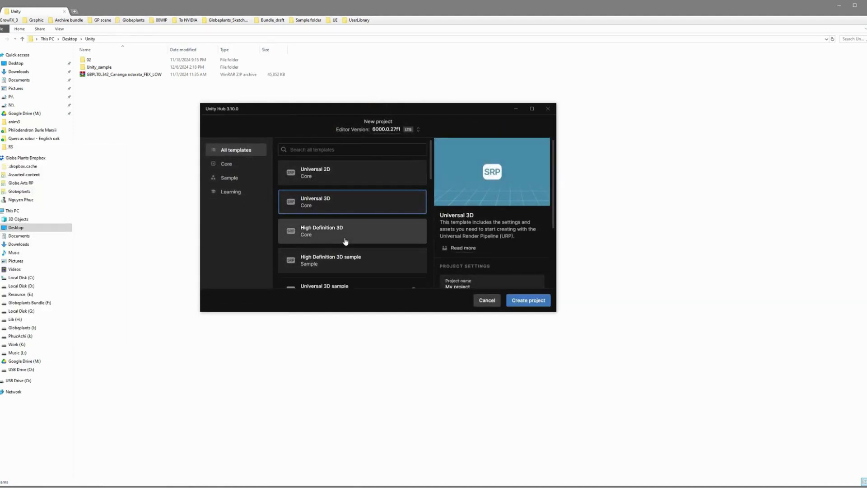
{"action": "left_click", "coordinate": [311, 235]}
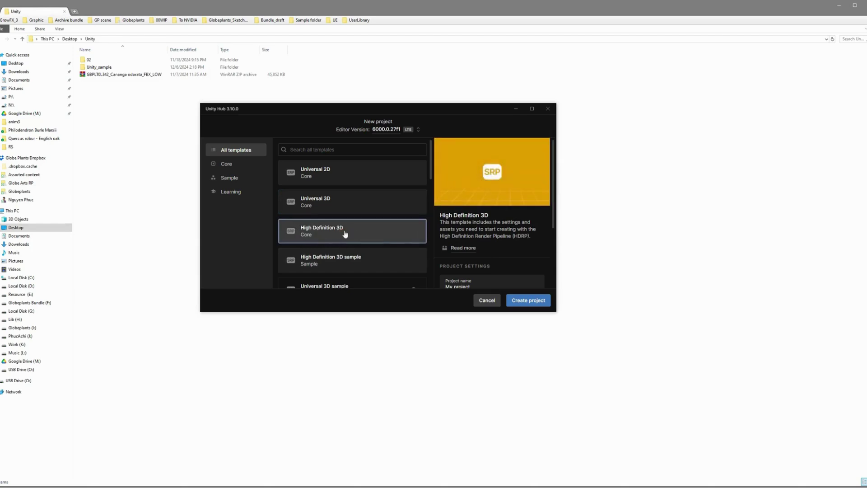
{"action": "scroll", "coordinate": [480, 253], "scroll_direction": "down", "scroll_amount": 2}
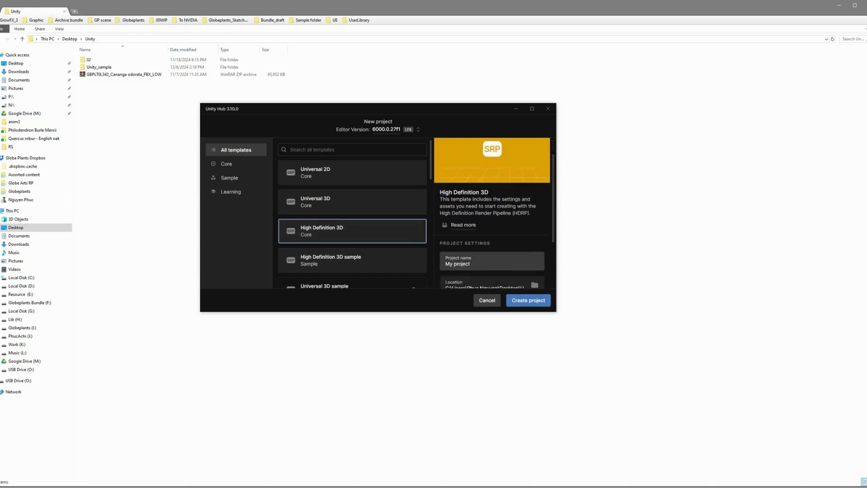
{"action": "left_click", "coordinate": [480, 254]}
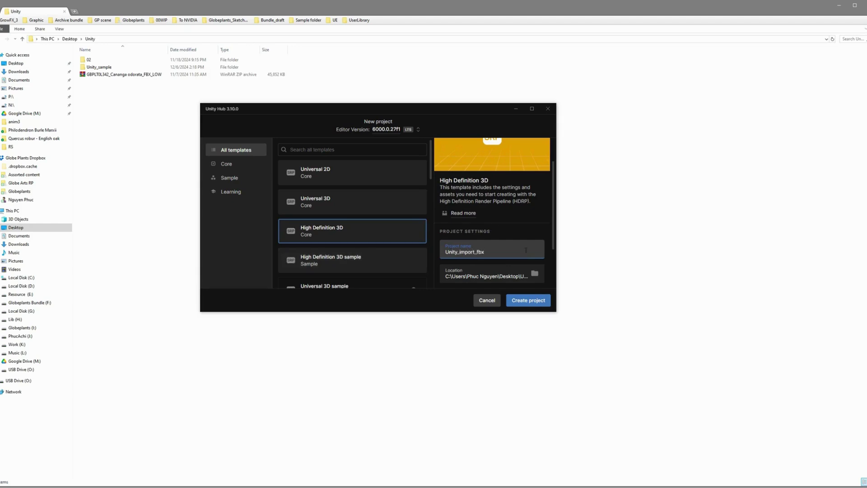
{"action": "left_click", "coordinate": [534, 273]}
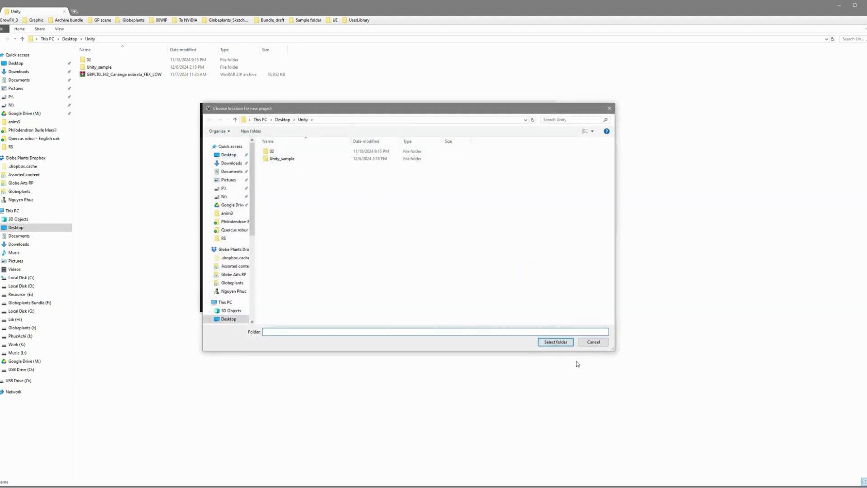
{"action": "left_click", "coordinate": [556, 342]}
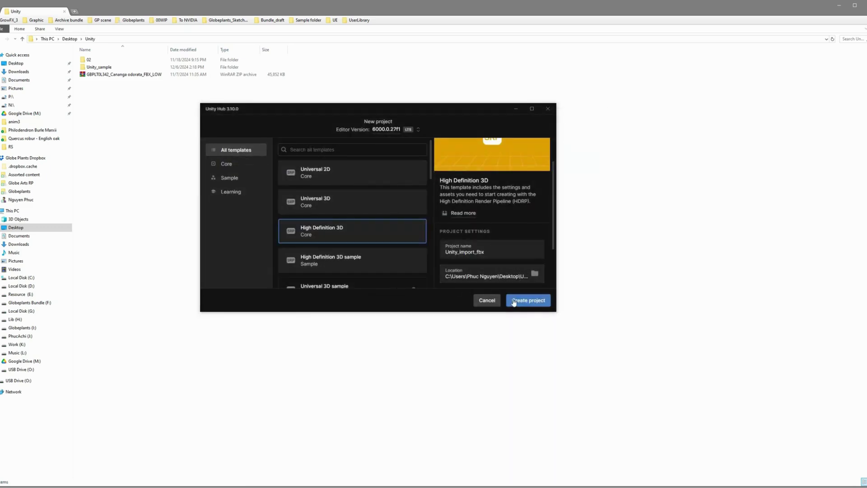
{"action": "left_click", "coordinate": [521, 302]}
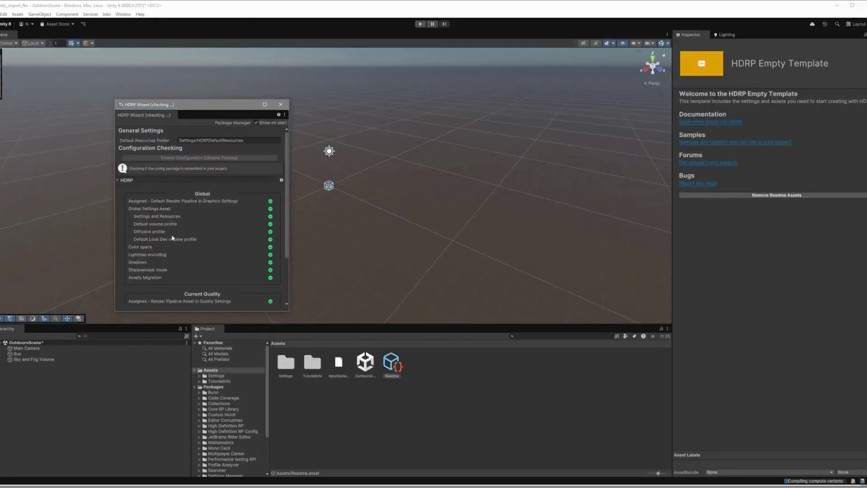
Close the HDRP Wizard to work in the new project's empty scene
{"action": "mouse_move", "coordinate": [287, 170]}
{"action": "left_mouse_down"}
{"action": "mouse_move", "coordinate": [287, 246]}
{"action": "mouse_move", "coordinate": [288, 167]}
{"action": "left_mouse_up"}
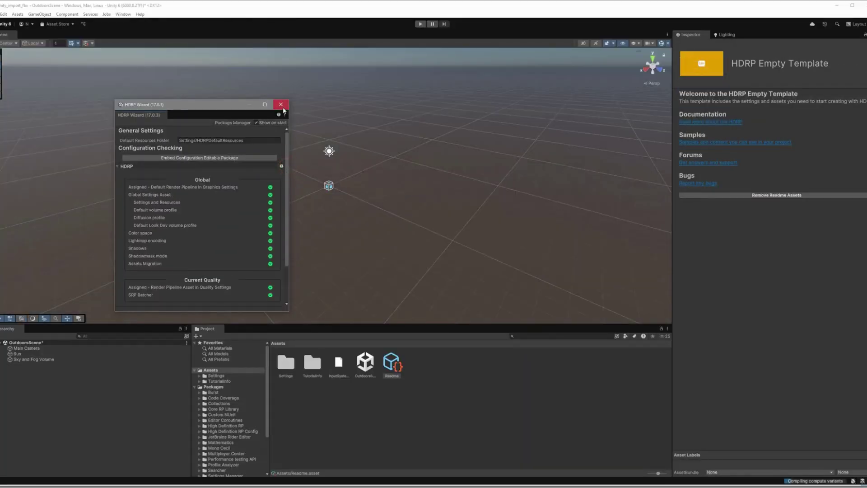
{"action": "left_click", "coordinate": [283, 108]}
{"action": "right_click_drag", "start_coordinate": [385, 246], "coordinate": [378, 223]}
{"action": "scroll", "coordinate": [373, 235], "scroll_direction": "up", "scroll_amount": 3}
{"action": "middle_click_drag", "start_coordinate": [350, 265], "coordinate": [293, 309]}
Show the project's Assets folder in File Explorer and open it
{"action": "left_click", "coordinate": [218, 376]}
{"action": "left_click", "coordinate": [227, 371]}
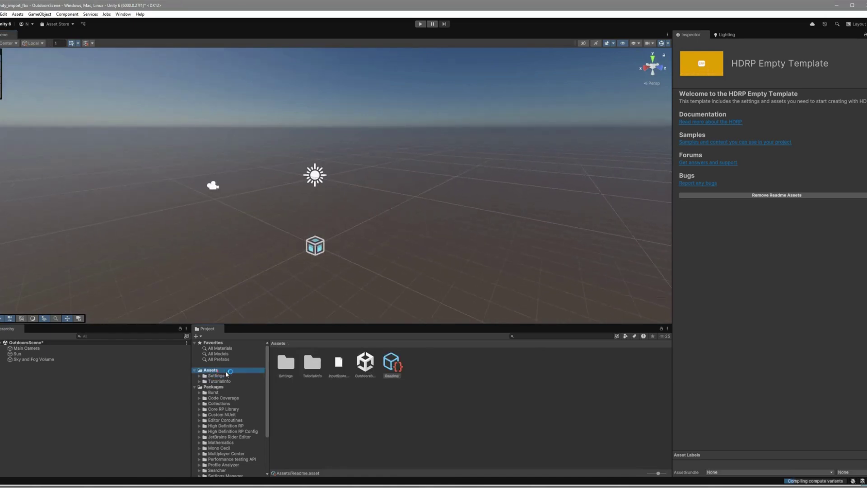
{"action": "right_click", "coordinate": [218, 370]}
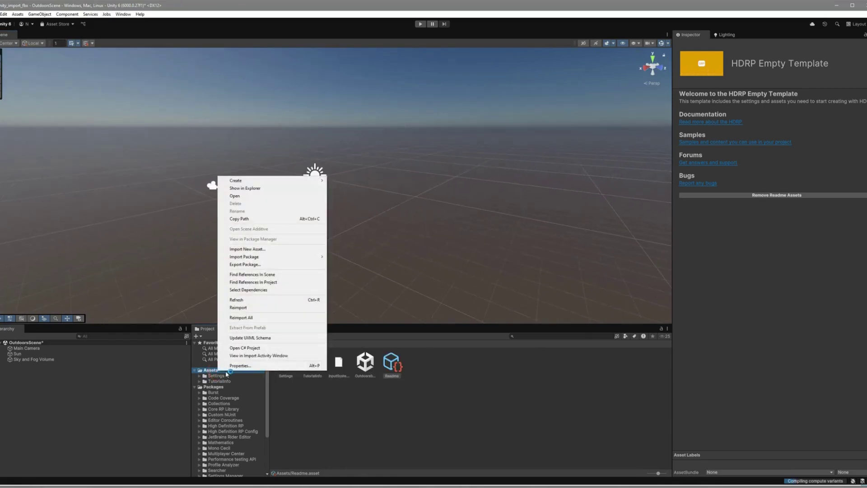
{"action": "left_click", "coordinate": [233, 190]}
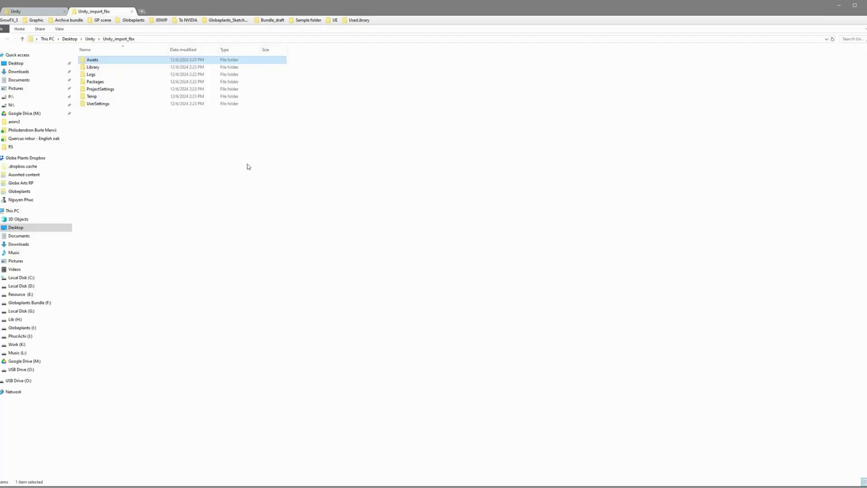
{"action": "left_click", "coordinate": [129, 141]}
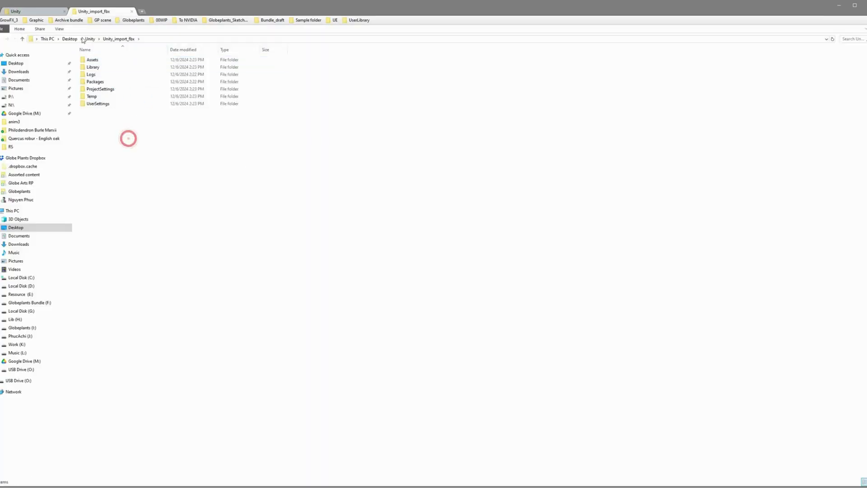
{"action": "left_click", "coordinate": [92, 59]}
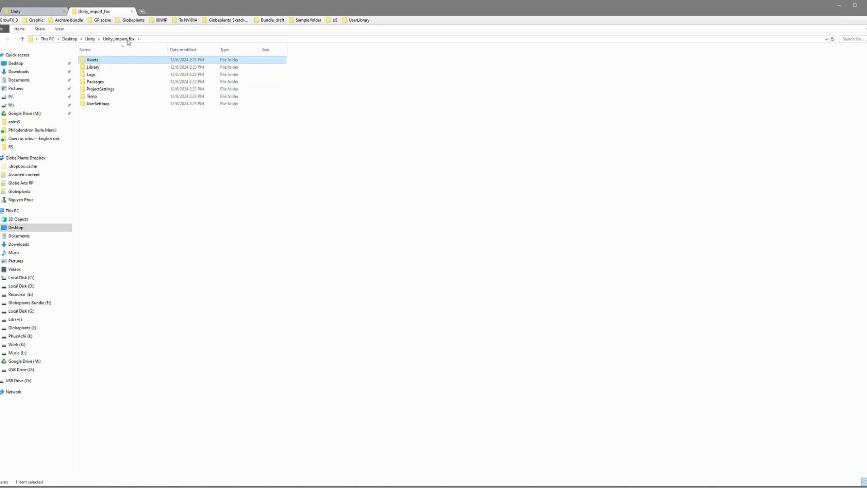
{"action": "double_click", "coordinate": [93, 60]}
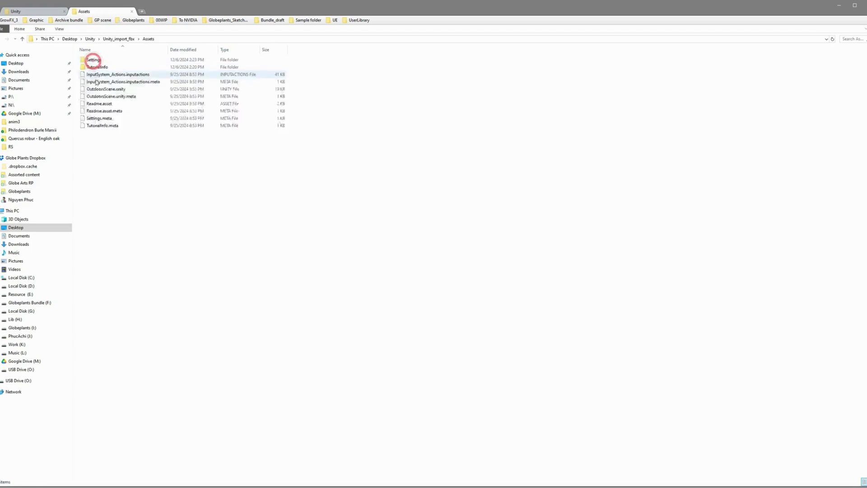
Create two new folders named Model and Text_mat inside the project's Assets folder
{"action": "right_click", "coordinate": [131, 157]}
{"action": "left_click", "coordinate": [228, 270]}
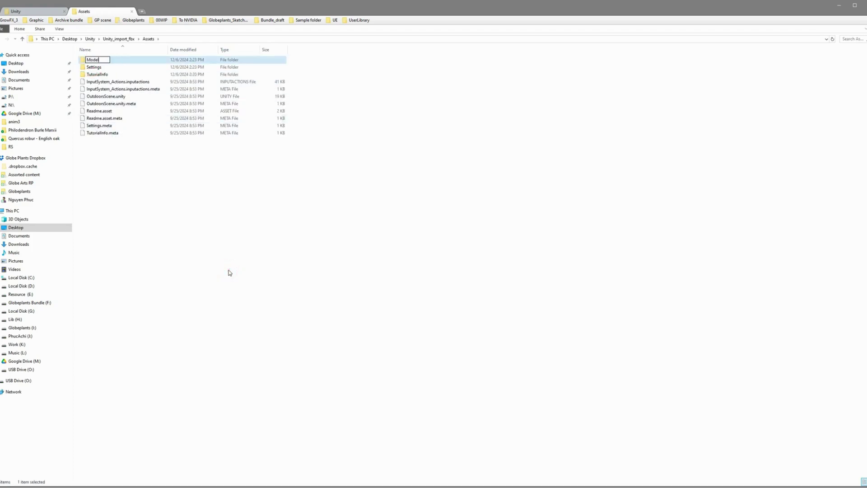
{"action": "right_click", "coordinate": [133, 166]}
{"action": "left_click", "coordinate": [227, 281]}
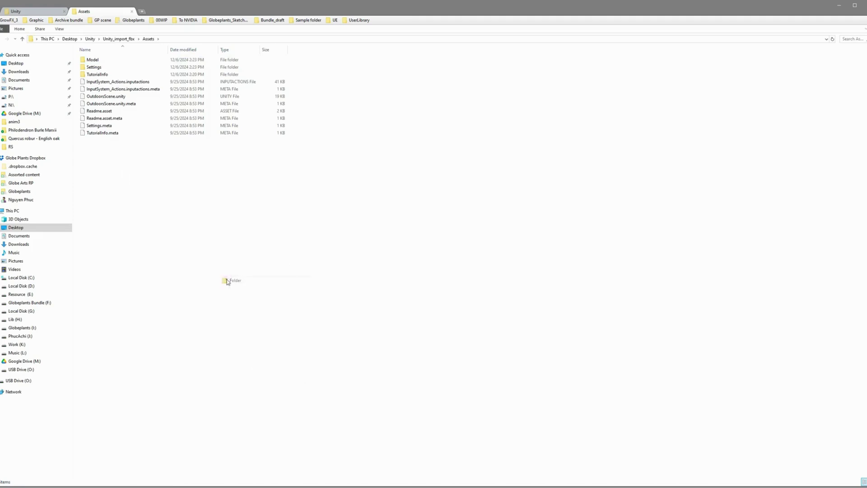
{"action": "type", "text": "Text_mat"}
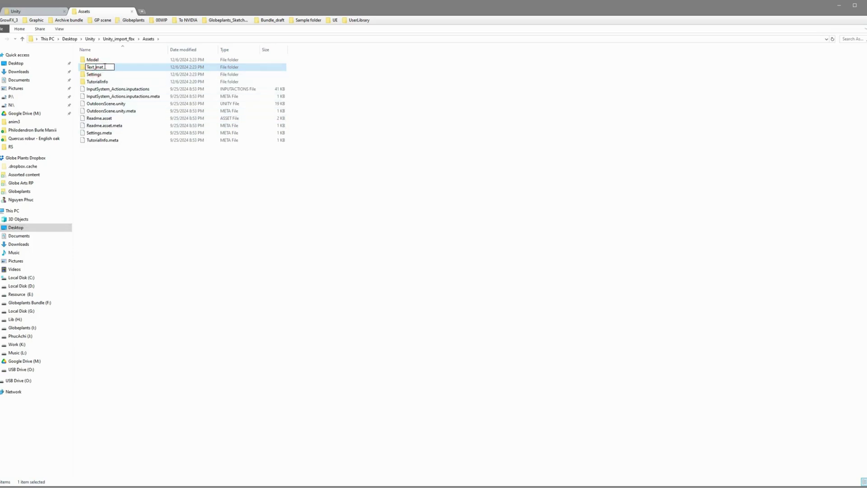
{"action": "left_click", "coordinate": [155, 173]}
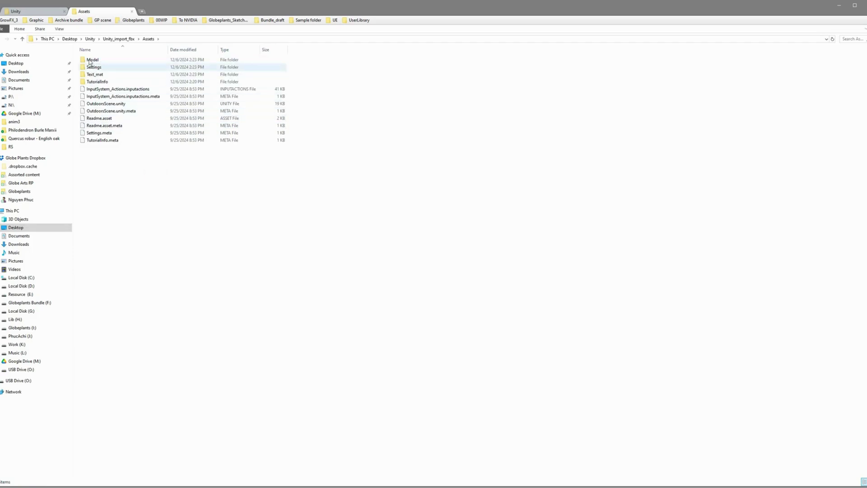
Extract the Cananga odorata FBX_LOW archive in the Unity folder into a folder of the same name
{"action": "left_click", "coordinate": [51, 13]}
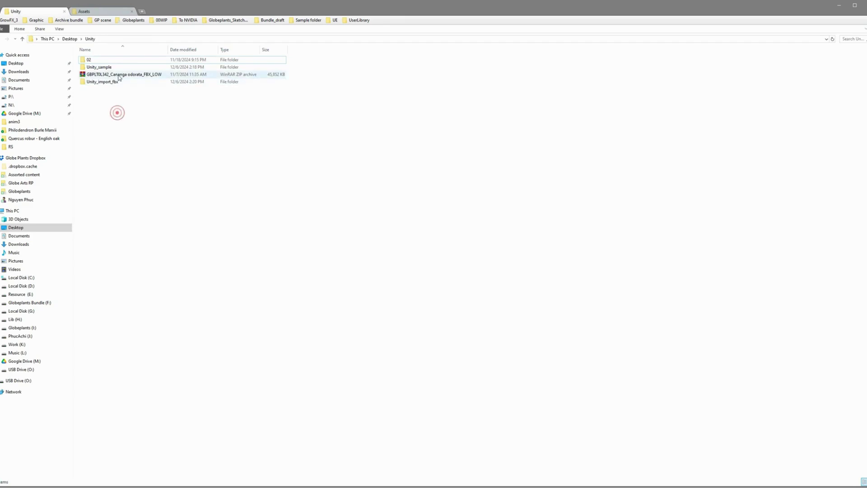
{"action": "left_click", "coordinate": [117, 75]}
{"action": "right_click", "coordinate": [117, 76]}
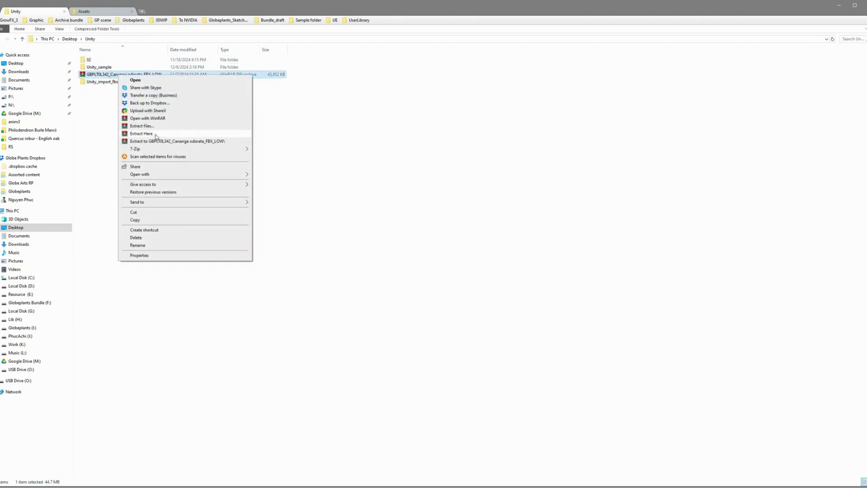
{"action": "left_click", "coordinate": [154, 141]}
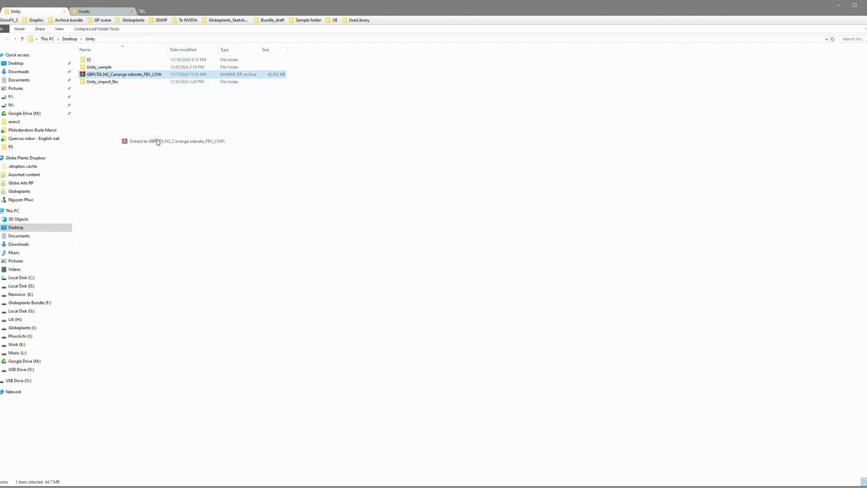
{"action": "left_click", "coordinate": [133, 151]}
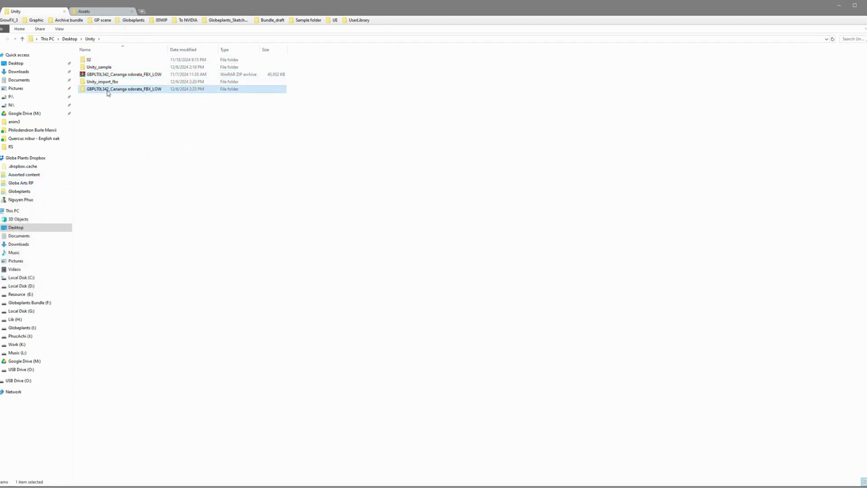
Copy the Cananga odorata 3D object from the extracted FBX_LOW subfolder into the project's Assets\Model folder
{"action": "double_click", "coordinate": [106, 90]}
{"action": "double_click", "coordinate": [94, 59]}
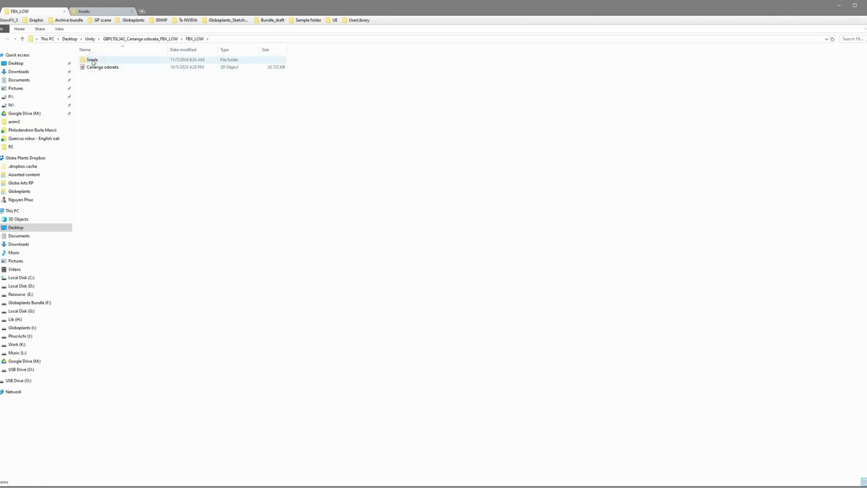
{"action": "double_click", "coordinate": [92, 59]}
{"action": "left_click", "coordinate": [866, 481]}
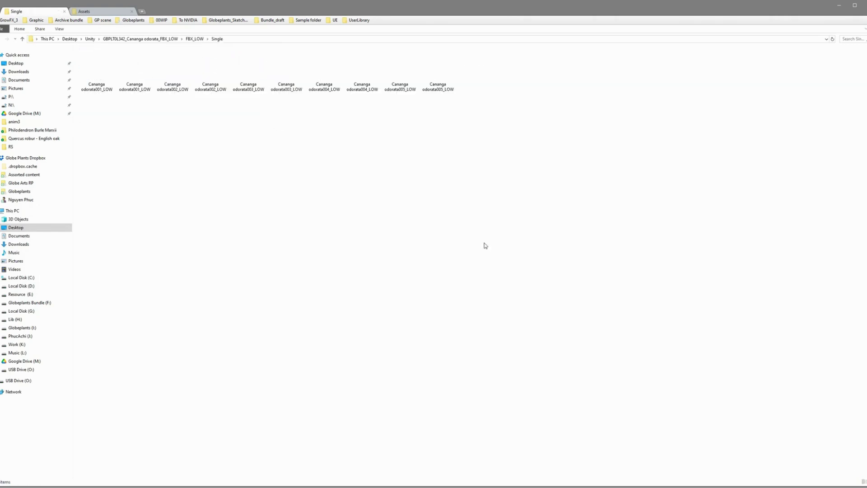
{"action": "key", "text": "alt+Up"}
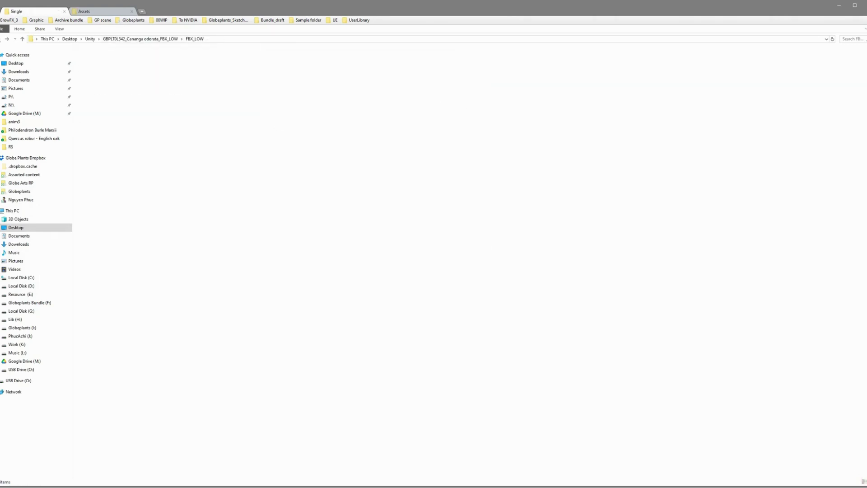
{"action": "left_click", "coordinate": [120, 68]}
{"action": "right_click", "coordinate": [122, 67]}
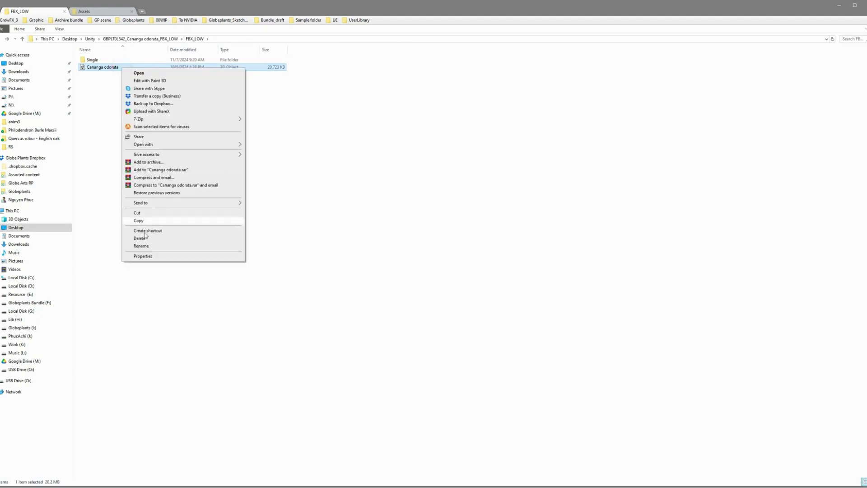
{"action": "left_click", "coordinate": [141, 220]}
{"action": "left_click", "coordinate": [94, 13]}
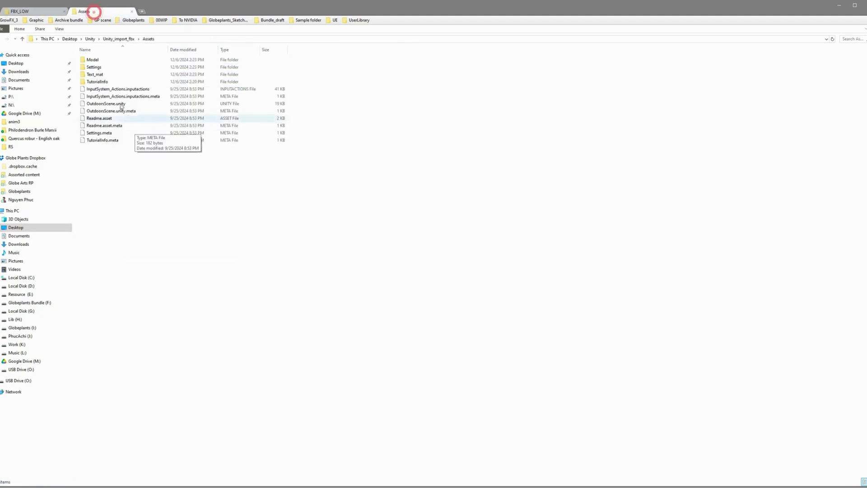
{"action": "double_click", "coordinate": [96, 59]}
{"action": "right_click", "coordinate": [113, 84]}
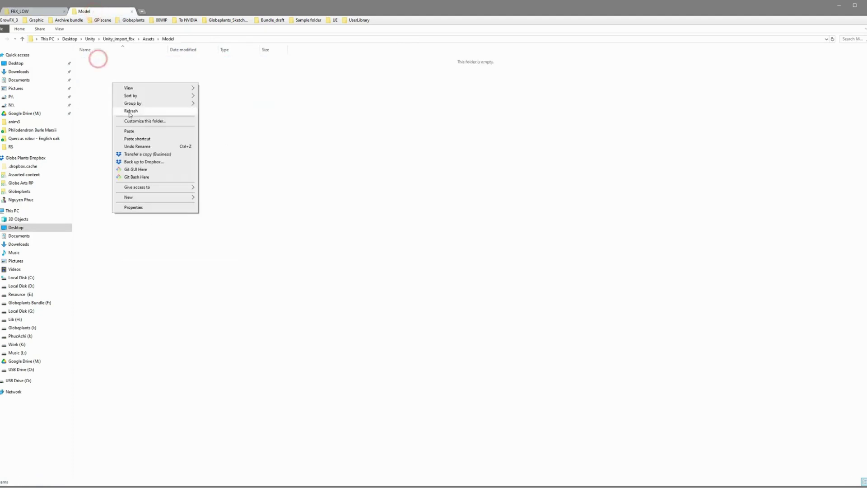
{"action": "left_click", "coordinate": [130, 132]}
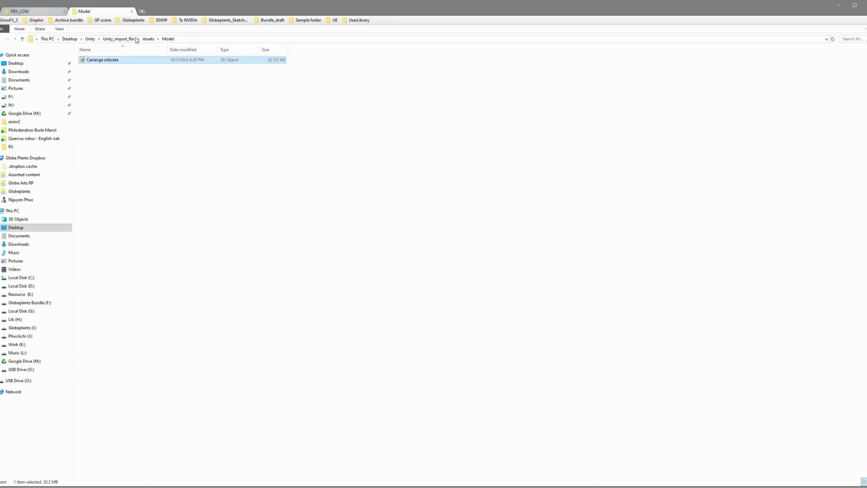
Copy all the Cananga odorata bark and leaf texture maps from the extracted maps_LOW folder into the project's Assets\Text_mat folder
{"action": "left_click", "coordinate": [172, 40]}
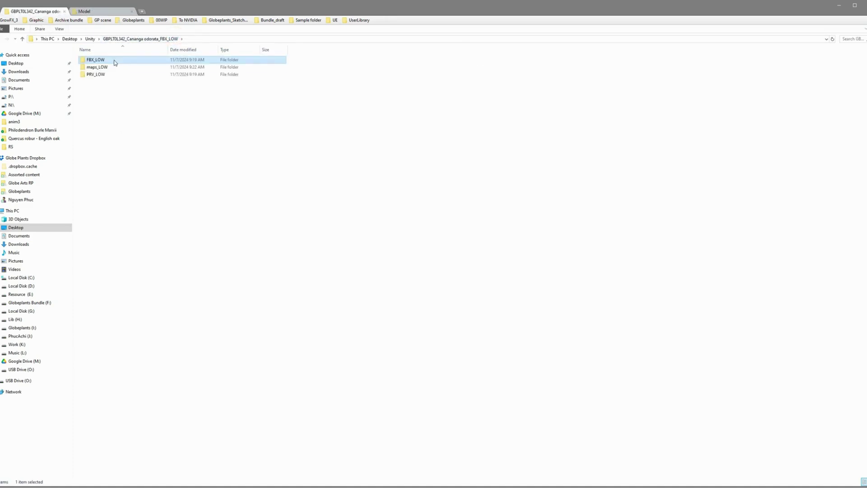
{"action": "double_click", "coordinate": [102, 63]}
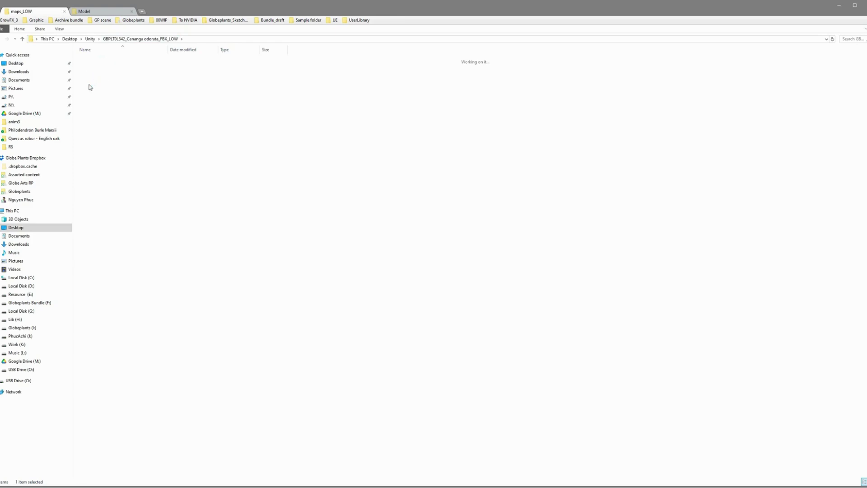
{"action": "left_click_drag", "start_coordinate": [90, 113], "coordinate": [359, 49]}
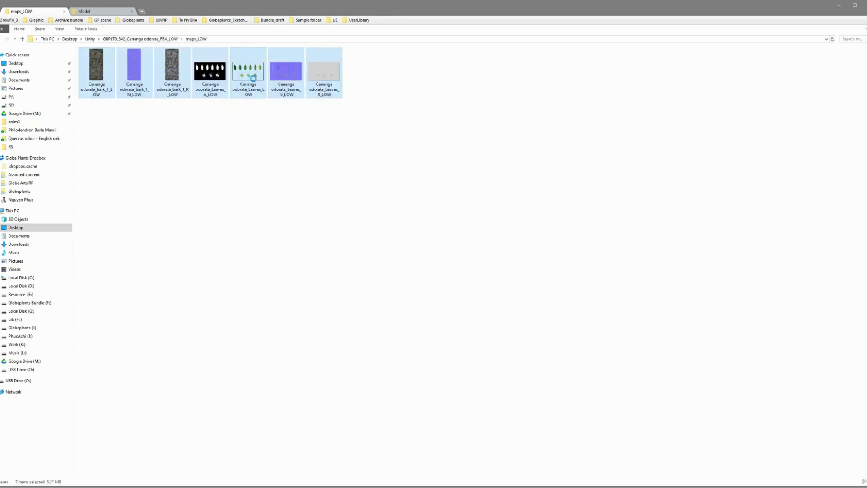
{"action": "right_click", "coordinate": [254, 81]}
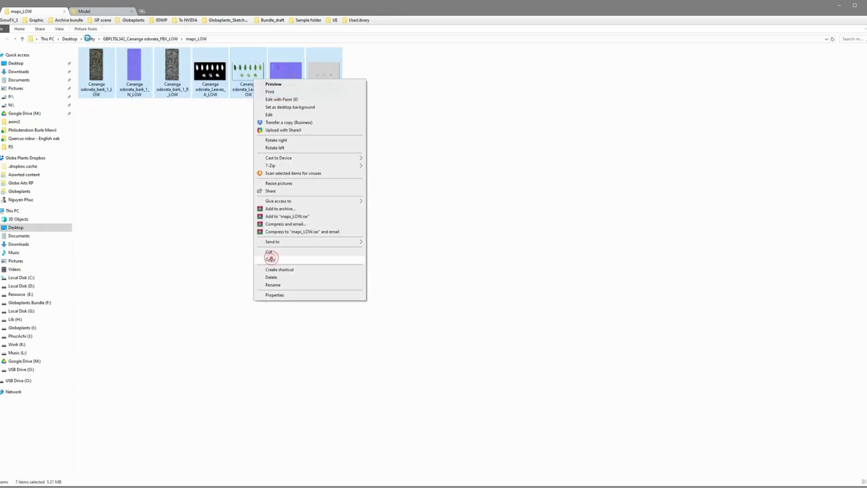
{"action": "left_click", "coordinate": [270, 258]}
{"action": "left_click", "coordinate": [96, 13]}
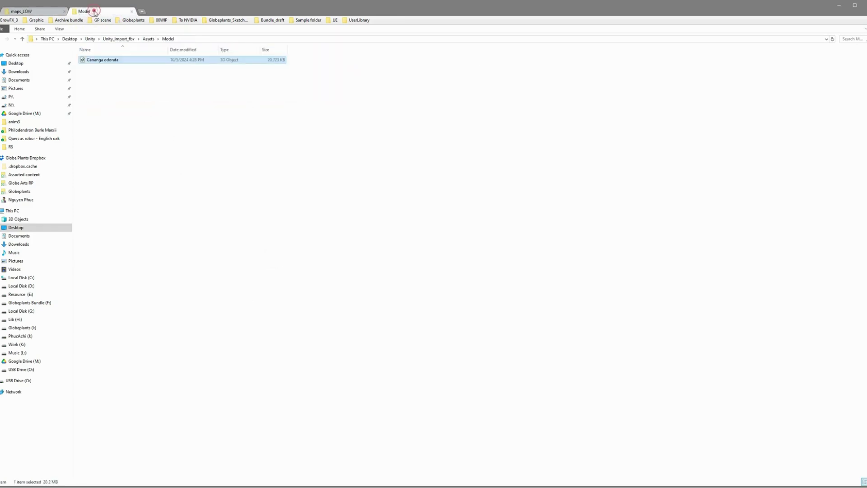
{"action": "left_click", "coordinate": [147, 39]}
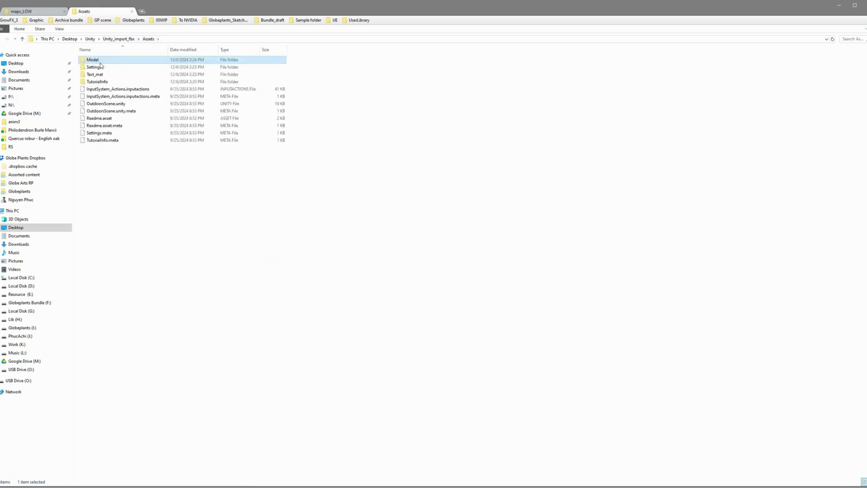
{"action": "double_click", "coordinate": [94, 75]}
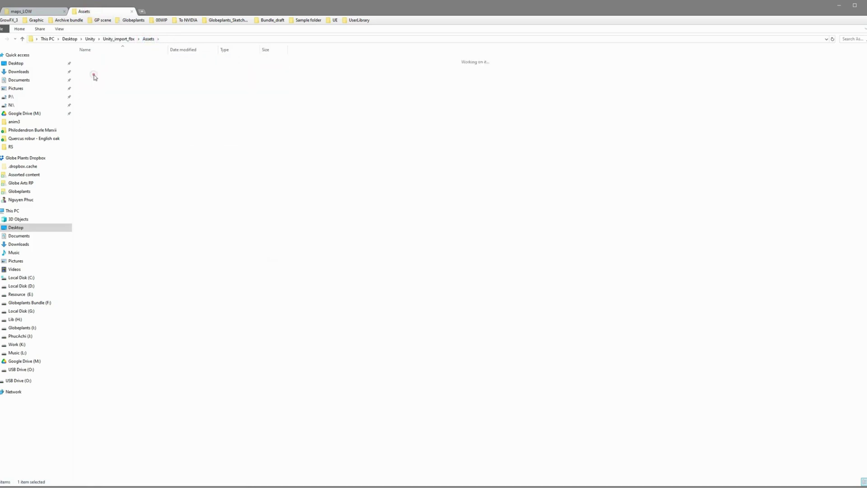
{"action": "right_click", "coordinate": [114, 110]}
{"action": "left_click", "coordinate": [130, 150]}
{"action": "left_click", "coordinate": [148, 39]}
{"action": "left_click", "coordinate": [165, 185]}
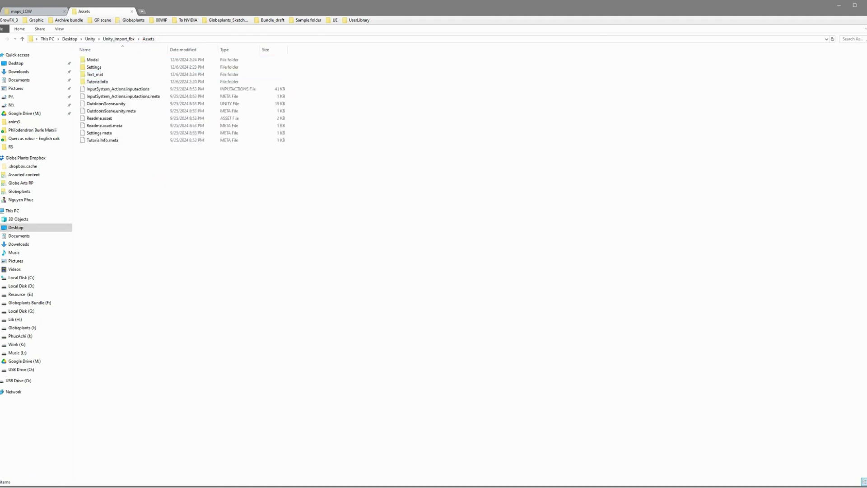
Switch to the Unity editor and check the contents of the Text_mat and Model asset folders, ending in Model
{"action": "left_click", "coordinate": [103, 486]}
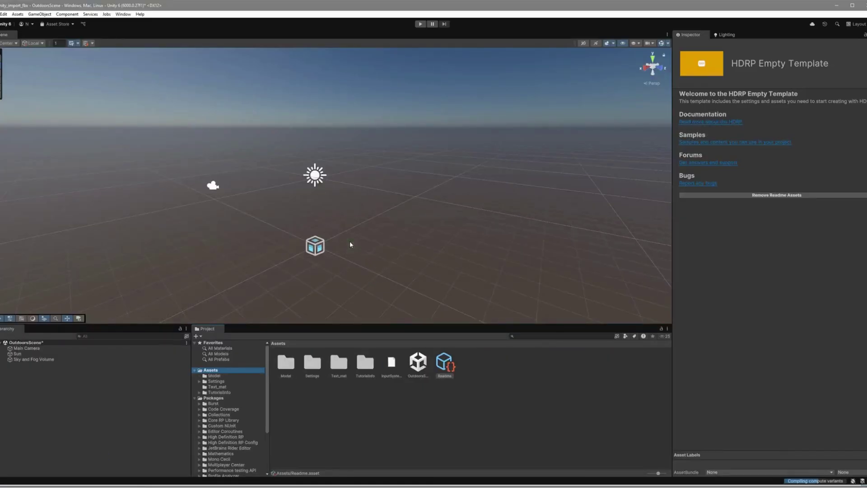
{"action": "left_click", "coordinate": [217, 376]}
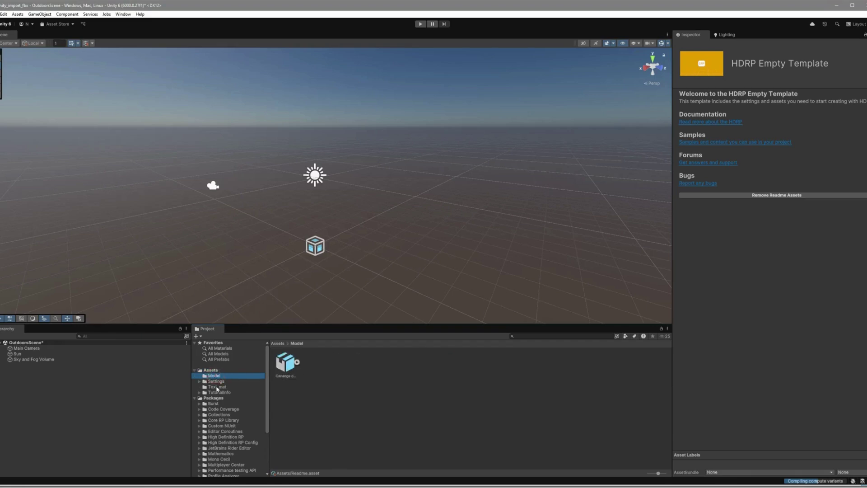
{"action": "left_click", "coordinate": [217, 387]}
{"action": "left_click", "coordinate": [214, 376]}
Add a 3D Plane object to the OutdoorsScene as the ground
{"action": "middle_click_drag", "start_coordinate": [298, 306], "coordinate": [381, 230]}
{"action": "left_click", "coordinate": [40, 14]}
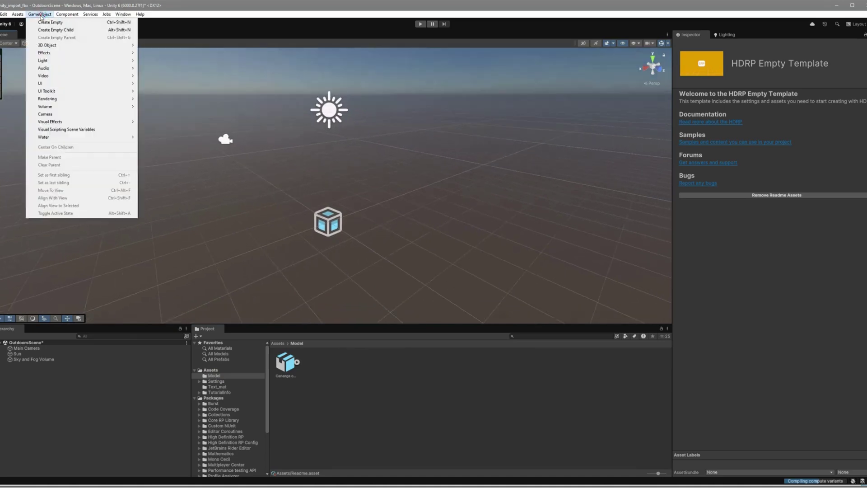
{"action": "mouse_move", "coordinate": [90, 46]}
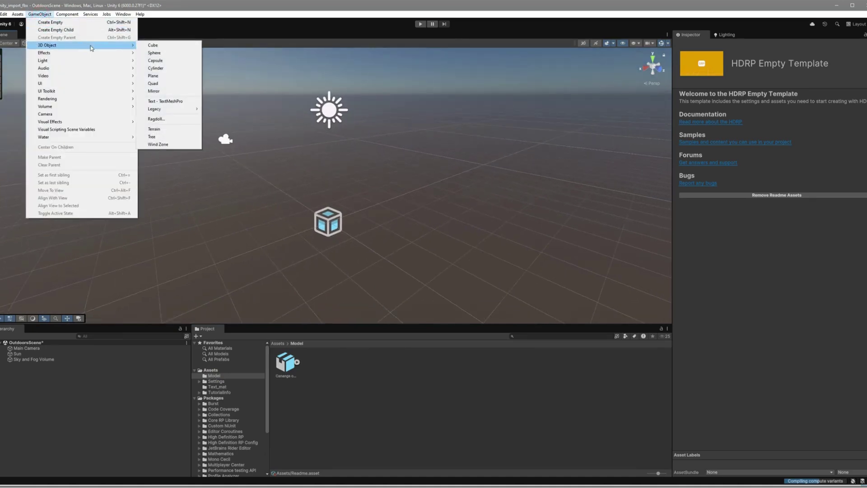
{"action": "left_click", "coordinate": [154, 76]}
{"action": "scroll", "coordinate": [437, 127], "scroll_direction": "down", "scroll_amount": 3}
{"action": "left_click", "coordinate": [437, 128]}
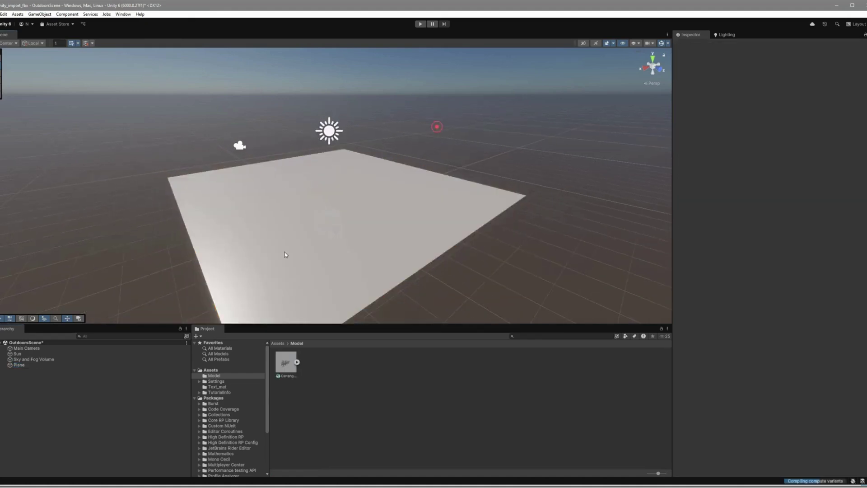
{"action": "scroll", "coordinate": [285, 254], "scroll_direction": "down", "scroll_amount": 1}
{"action": "right_click_drag", "start_coordinate": [285, 254], "coordinate": [332, 233]}
{"action": "scroll", "coordinate": [317, 236], "scroll_direction": "down", "scroll_amount": 3}
{"action": "left_click", "coordinate": [317, 236]}
{"action": "scroll", "coordinate": [321, 228], "scroll_direction": "up", "scroll_amount": 4}
{"action": "middle_click_drag", "start_coordinate": [332, 233], "coordinate": [363, 235]}
Extract the embedded materials of the Cananga odorata model into the project's Assets\Text_mat folder
{"action": "left_click", "coordinate": [285, 363]}
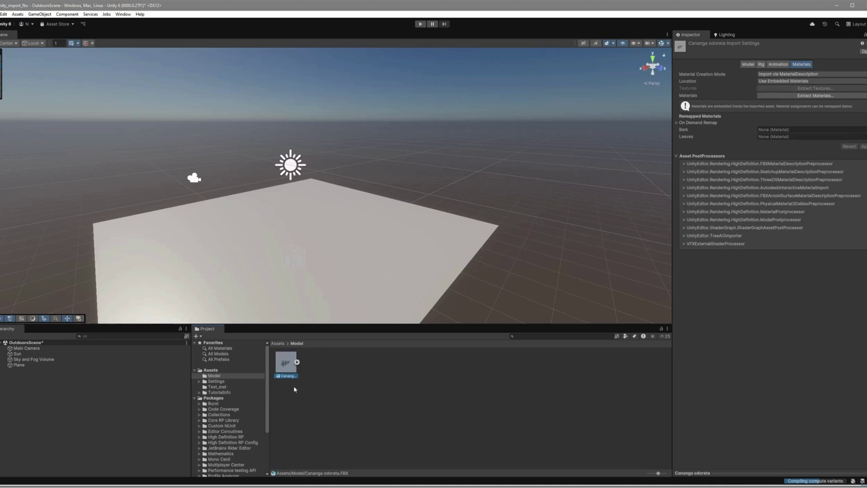
{"action": "left_click", "coordinate": [750, 66]}
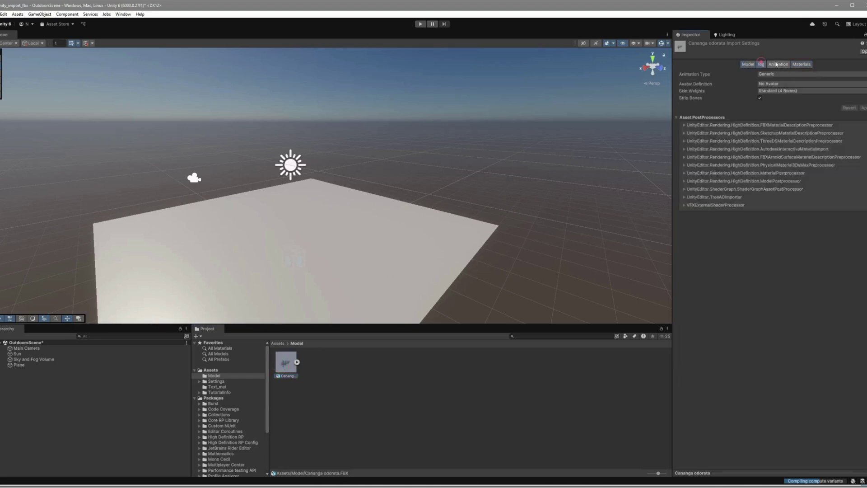
{"action": "left_click", "coordinate": [801, 64]}
{"action": "left_click", "coordinate": [489, 298]}
{"action": "left_click", "coordinate": [281, 363]}
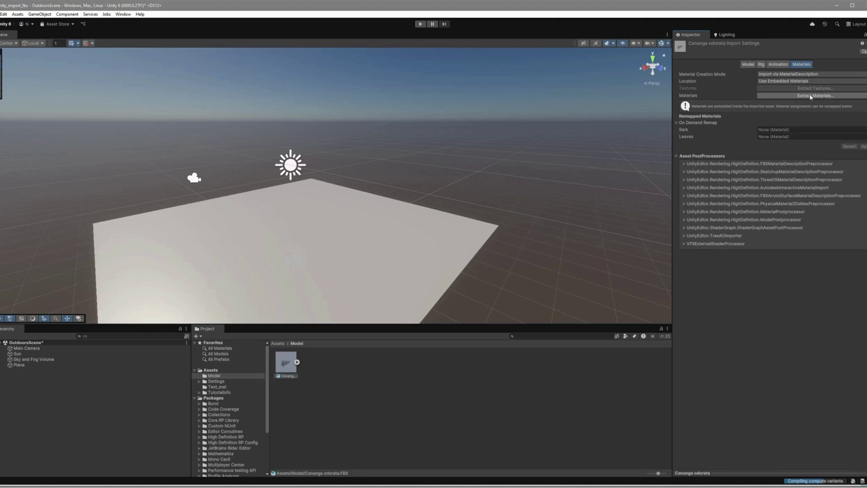
{"action": "left_click", "coordinate": [809, 96]}
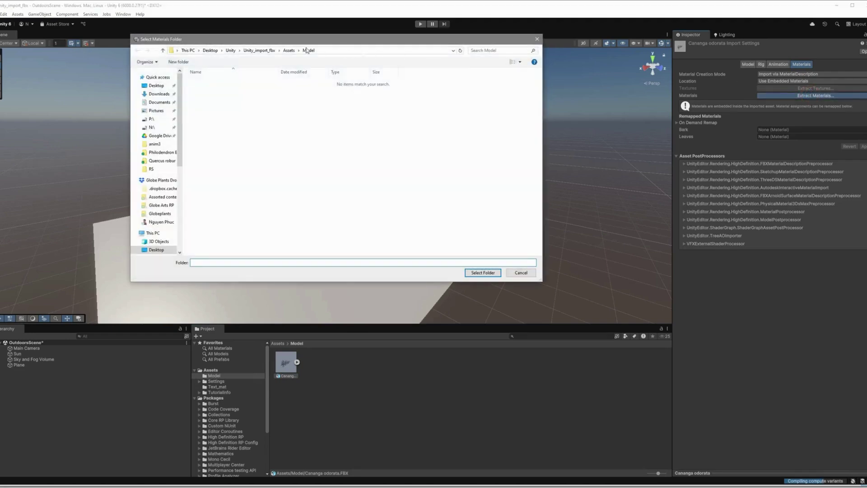
{"action": "left_click", "coordinate": [289, 50]}
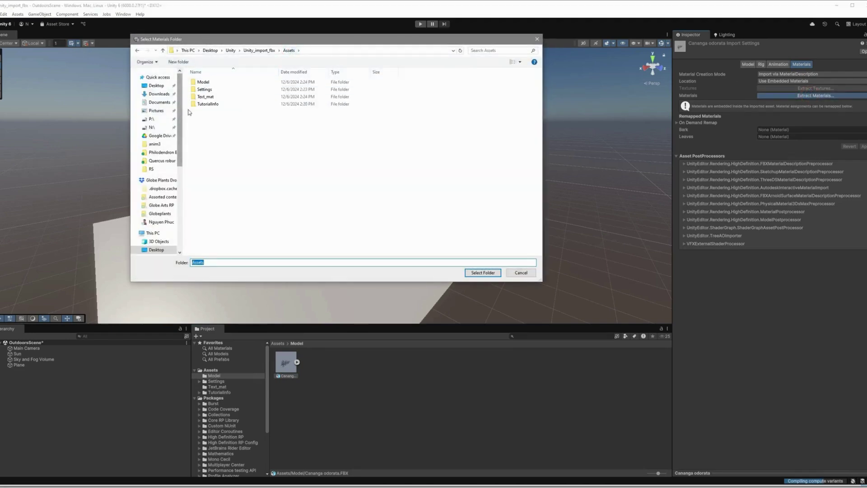
{"action": "left_click", "coordinate": [206, 97]}
{"action": "double_click", "coordinate": [213, 98]}
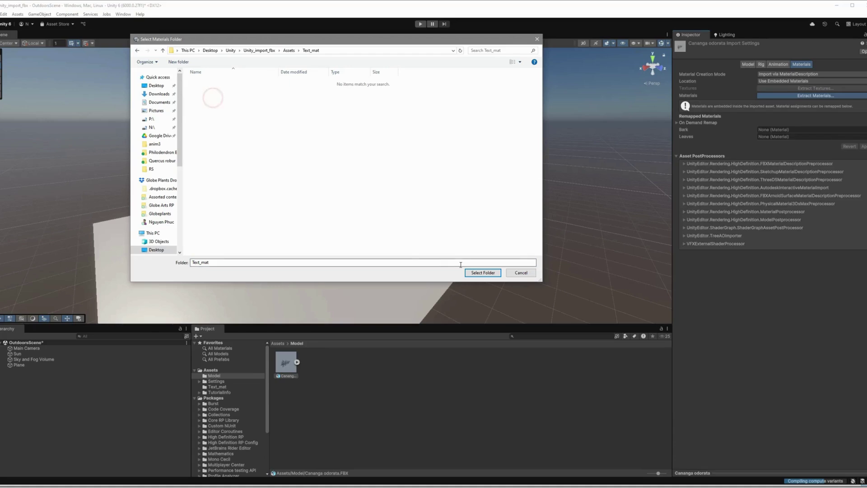
{"action": "left_click", "coordinate": [480, 271]}
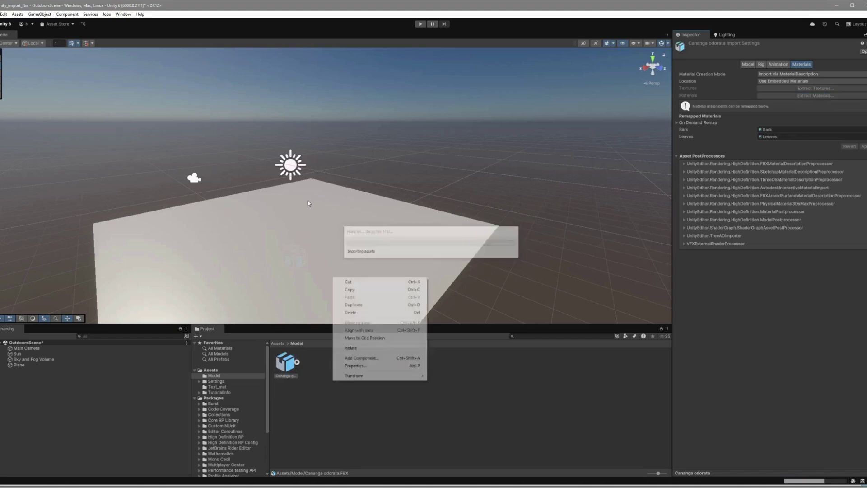
{"action": "left_click", "coordinate": [402, 155]}
Place the Cananga odorata model in the scene above the plane and lower it slightly along the vertical axis
{"action": "left_click_drag", "start_coordinate": [281, 365], "coordinate": [356, 217]}
{"action": "right_click_drag", "start_coordinate": [355, 218], "coordinate": [341, 201]}
{"action": "middle_click_drag", "start_coordinate": [341, 202], "coordinate": [340, 196]}
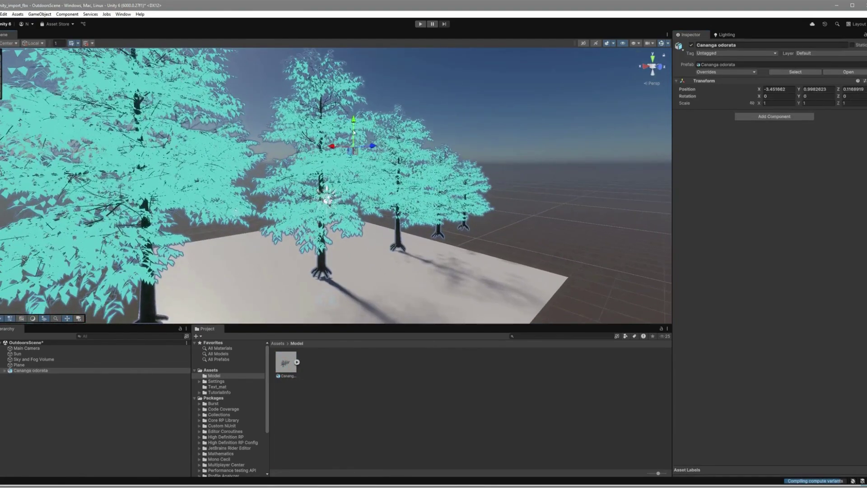
{"action": "left_click_drag", "start_coordinate": [355, 127], "coordinate": [354, 133]}
{"action": "left_click", "coordinate": [508, 185]}
Shift the ground plane along its X axis beneath the row of trees and deselect it
{"action": "left_click_drag", "start_coordinate": [508, 184], "coordinate": [418, 187], "text": "alt"}
{"action": "middle_click_drag", "start_coordinate": [418, 187], "coordinate": [336, 188]}
{"action": "left_click", "coordinate": [252, 287]}
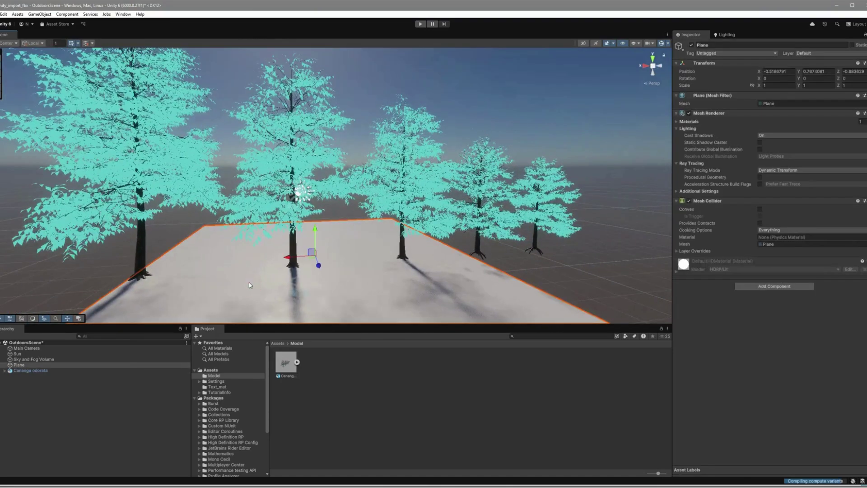
{"action": "left_click_drag", "start_coordinate": [287, 257], "coordinate": [259, 258]}
{"action": "left_click", "coordinate": [372, 86]}
Examine the imported trees' leaves, trunks and shadows in the scene from several angles and distances
{"action": "middle_click_drag", "start_coordinate": [404, 186], "coordinate": [190, 220]}
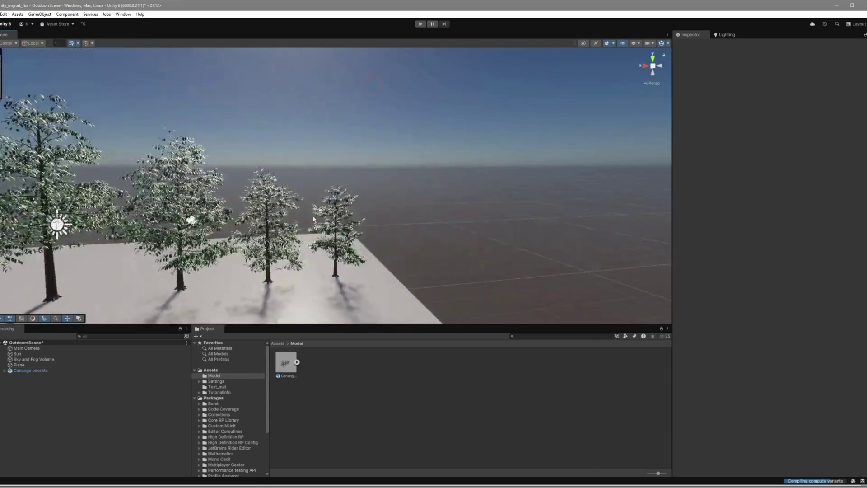
{"action": "left_click_drag", "start_coordinate": [451, 221], "coordinate": [269, 226], "text": "alt"}
{"action": "middle_click_drag", "start_coordinate": [379, 231], "coordinate": [256, 215]}
{"action": "left_click_drag", "start_coordinate": [316, 217], "coordinate": [128, 215], "text": "alt"}
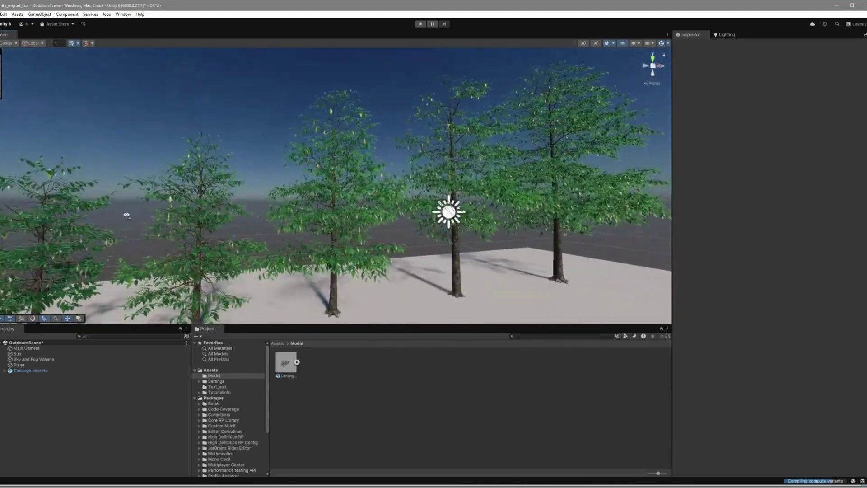
{"action": "scroll", "coordinate": [128, 215], "scroll_direction": "down", "scroll_amount": 2}
{"action": "middle_click_drag", "start_coordinate": [160, 238], "coordinate": [274, 216]}
{"action": "left_click_drag", "start_coordinate": [275, 216], "coordinate": [267, 134], "text": "alt"}
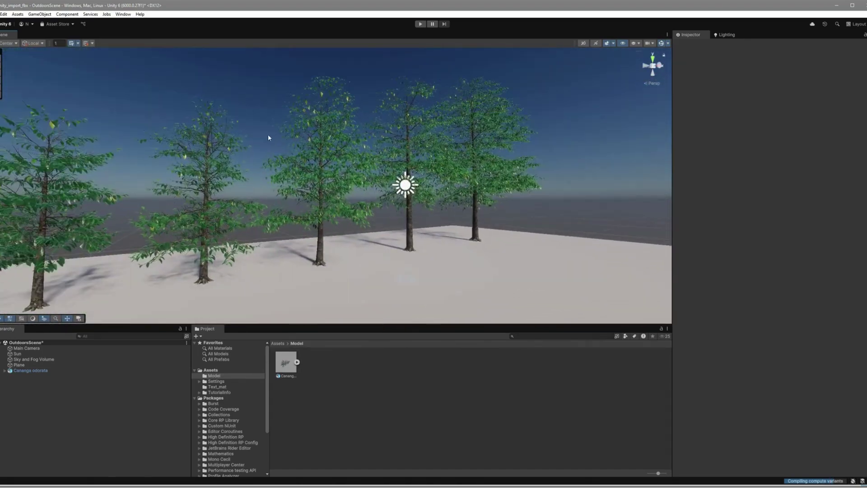
{"action": "scroll", "coordinate": [351, 219], "scroll_direction": "up", "scroll_amount": 6}
{"action": "right_click_drag", "start_coordinate": [351, 220], "coordinate": [313, 212]}
{"action": "scroll", "coordinate": [313, 212], "scroll_direction": "down", "scroll_amount": 4}
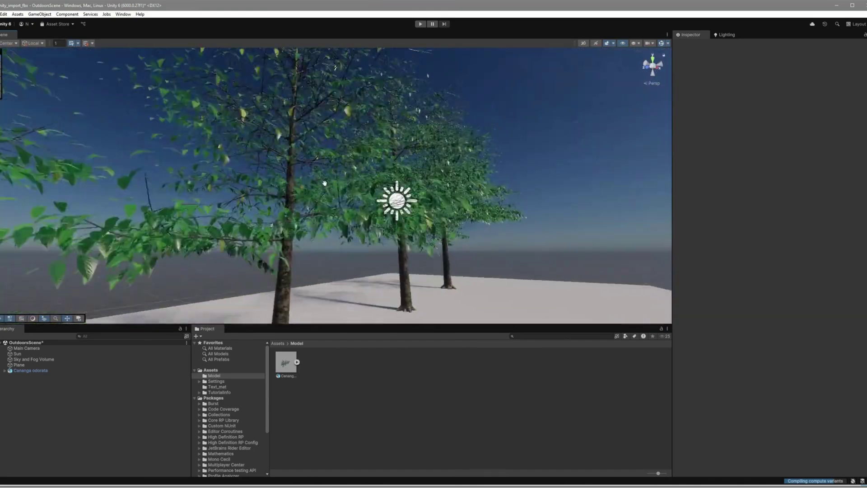
{"action": "left_click_drag", "start_coordinate": [314, 212], "coordinate": [243, 230], "text": "alt"}
{"action": "scroll", "coordinate": [243, 230], "scroll_direction": "down", "scroll_amount": 3}
{"action": "middle_click_drag", "start_coordinate": [244, 230], "coordinate": [302, 232]}
{"action": "scroll", "coordinate": [302, 233], "scroll_direction": "up", "scroll_amount": 3}
{"action": "right_click_drag", "start_coordinate": [302, 233], "coordinate": [315, 223]}
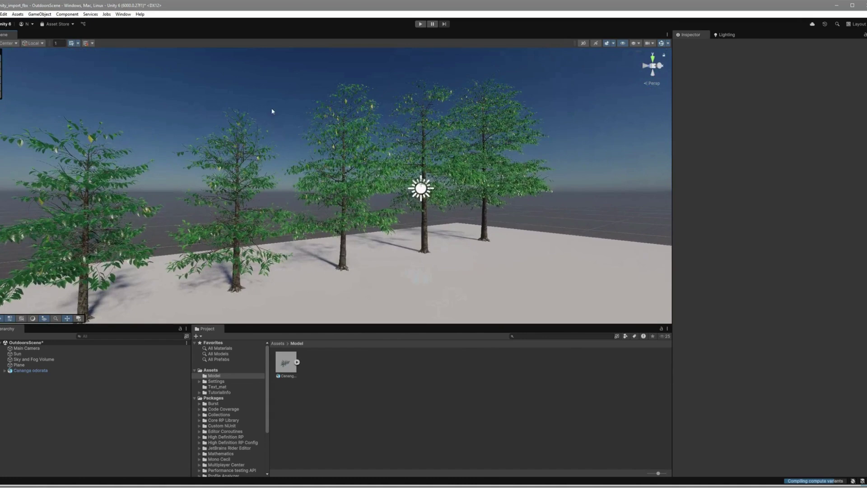
Inspect the settings of the extracted Bark and Leaves materials in the Text_mat folder
{"action": "left_click", "coordinate": [217, 387]}
{"action": "left_click", "coordinate": [286, 362]}
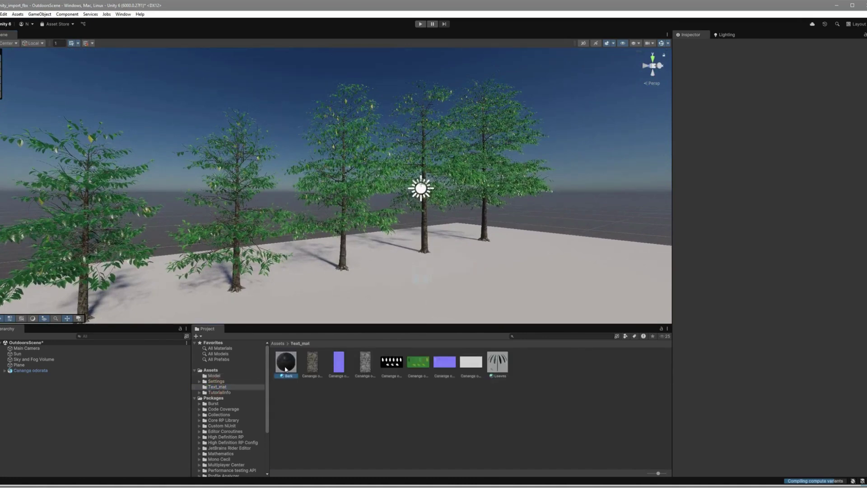
{"action": "left_click", "coordinate": [497, 361]}
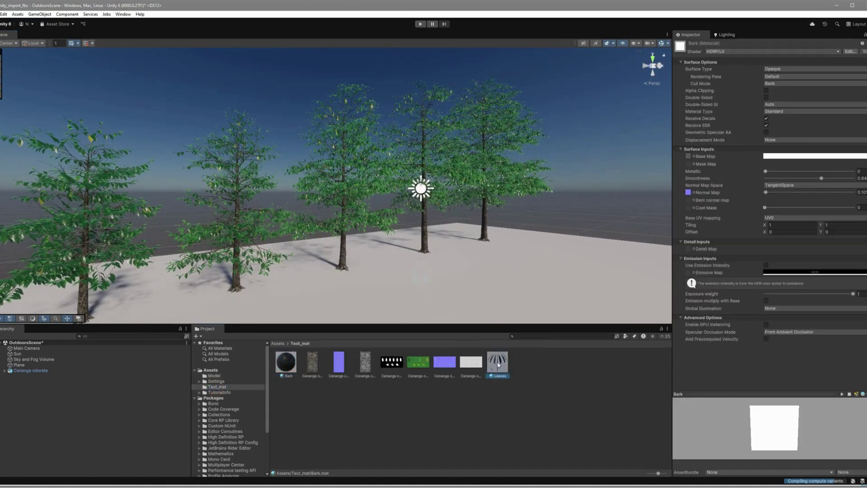
{"action": "left_click", "coordinate": [285, 362]}
{"action": "left_click", "coordinate": [497, 361]}
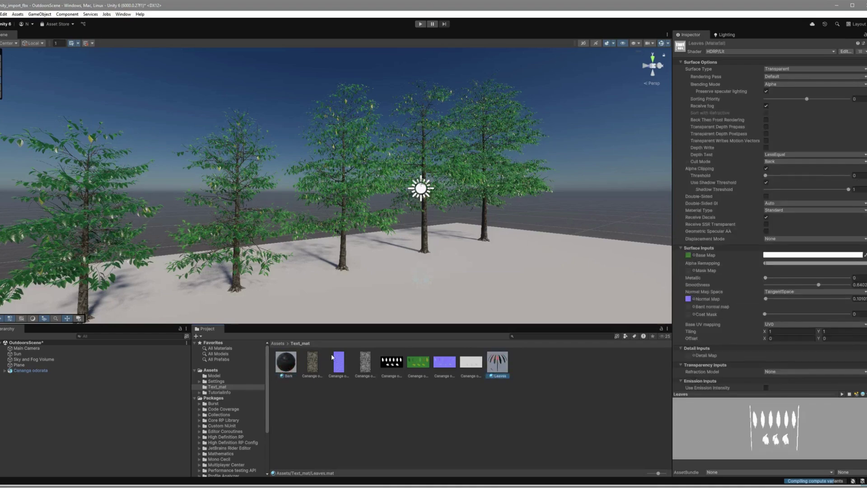
{"action": "left_click", "coordinate": [285, 362]}
Set the Bark material's smoothness to 0 and check the effect on the tree trunks
{"action": "scroll", "coordinate": [323, 185], "scroll_direction": "up", "scroll_amount": 4}
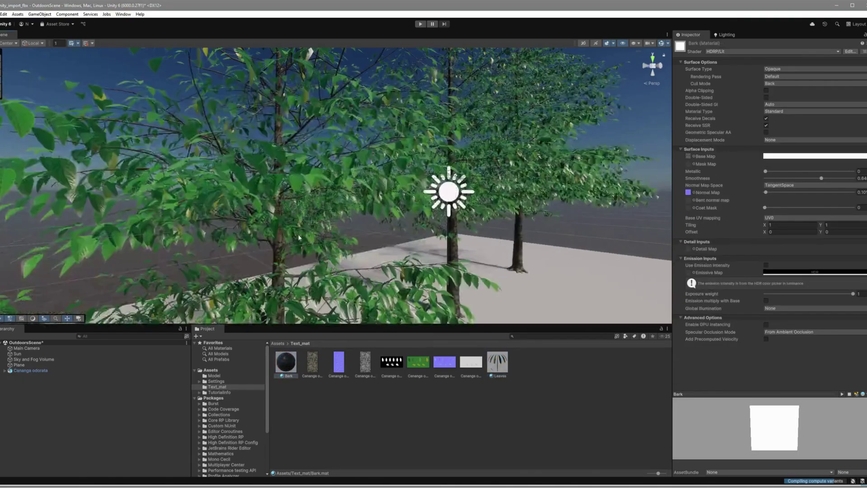
{"action": "middle_click_drag", "start_coordinate": [298, 237], "coordinate": [304, 168]}
{"action": "scroll", "coordinate": [292, 278], "scroll_direction": "up", "scroll_amount": 4}
{"action": "middle_click_drag", "start_coordinate": [292, 278], "coordinate": [323, 237]}
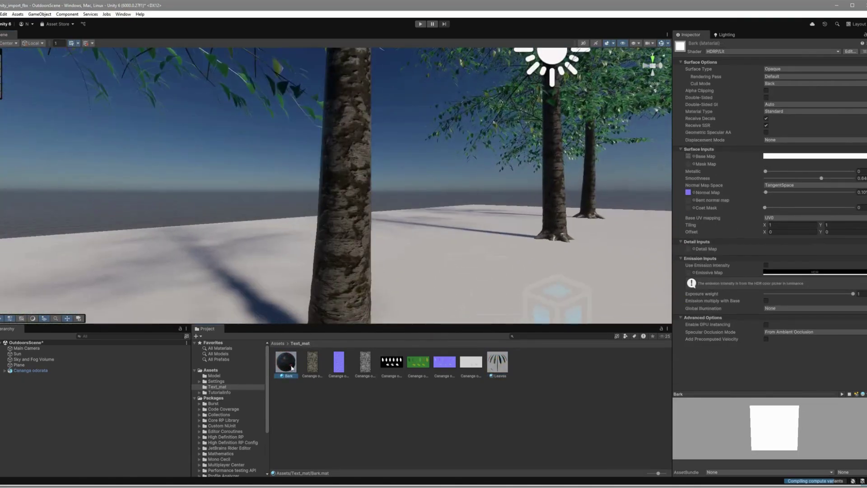
{"action": "middle_click_drag", "start_coordinate": [542, 184], "coordinate": [394, 204]}
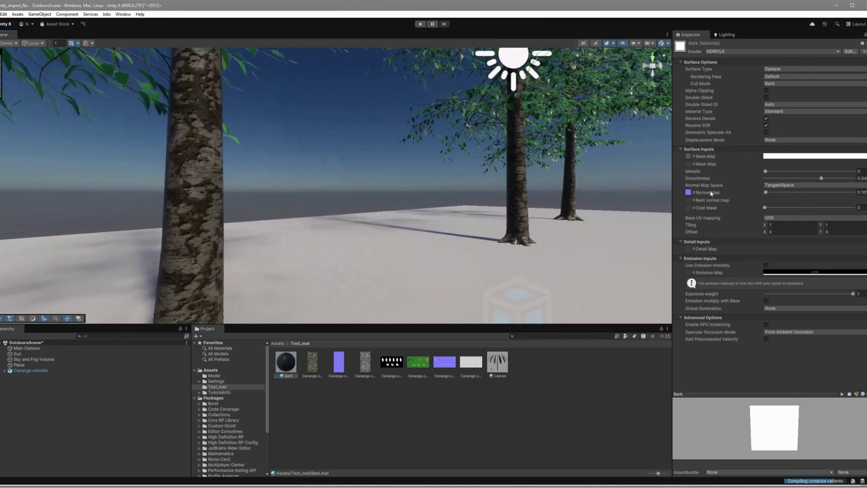
{"action": "middle_click_drag", "start_coordinate": [484, 175], "coordinate": [459, 179]}
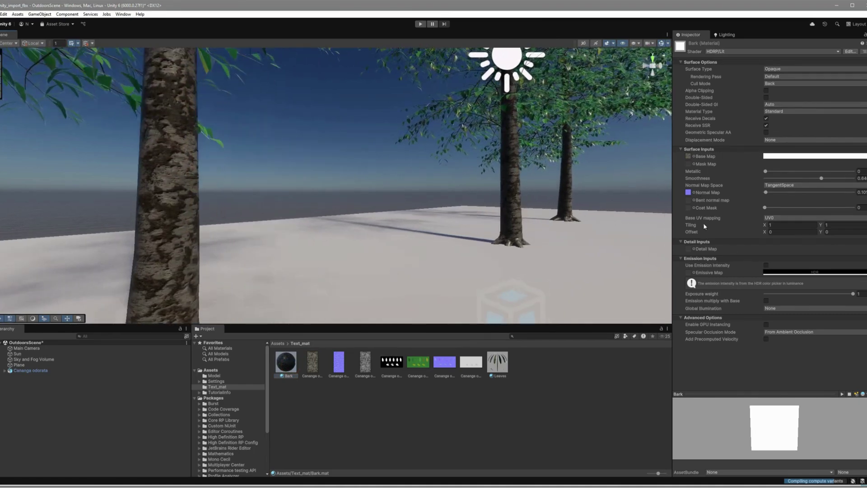
{"action": "left_click_drag", "start_coordinate": [822, 179], "coordinate": [740, 191]}
{"action": "right_click_drag", "start_coordinate": [487, 214], "coordinate": [291, 230]}
{"action": "key", "text": "s"}
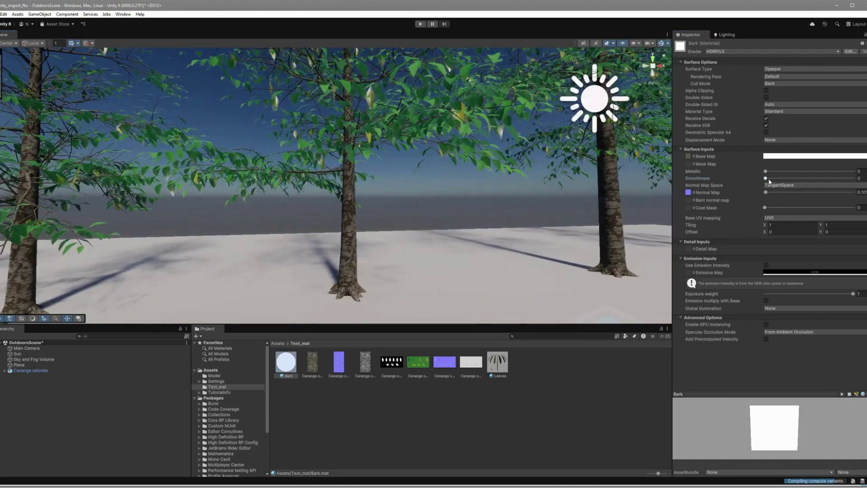
Try a high smoothness on the Bark material and lower it back close to zero
{"action": "left_click_drag", "start_coordinate": [766, 178], "coordinate": [825, 178]}
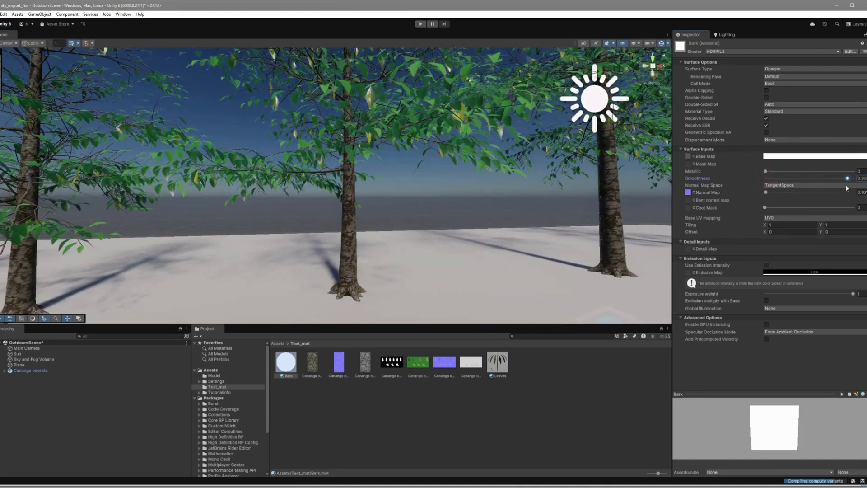
{"action": "left_click_drag", "start_coordinate": [773, 186], "coordinate": [771, 186]}
{"action": "key", "text": "s"}
{"action": "right_click_drag", "start_coordinate": [460, 227], "coordinate": [449, 311]}
Change the Leaves material's surface type from Transparent to Opaque
{"action": "left_click", "coordinate": [500, 368]}
{"action": "right_click_drag", "start_coordinate": [407, 235], "coordinate": [424, 254]}
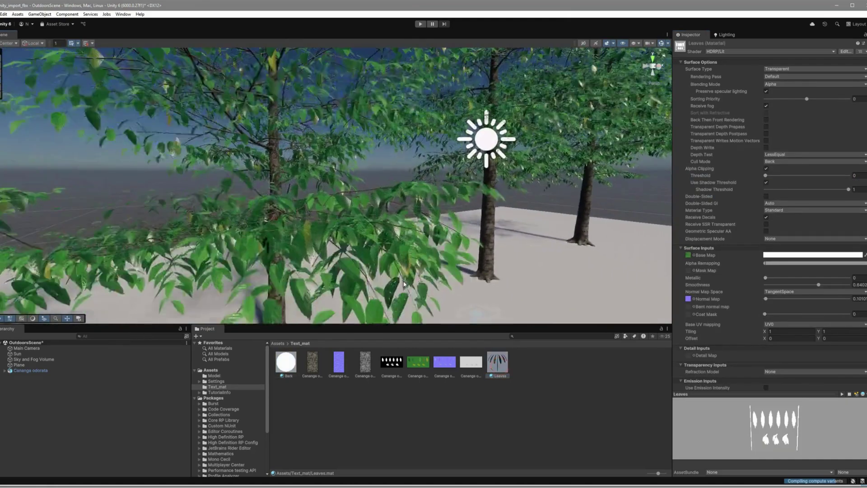
{"action": "scroll", "coordinate": [424, 262], "scroll_direction": "up", "scroll_amount": 3}
{"action": "middle_click_drag", "start_coordinate": [424, 271], "coordinate": [393, 265]}
{"action": "scroll", "coordinate": [393, 265], "scroll_direction": "down", "scroll_amount": 3}
{"action": "right_click_drag", "start_coordinate": [490, 213], "coordinate": [507, 198]}
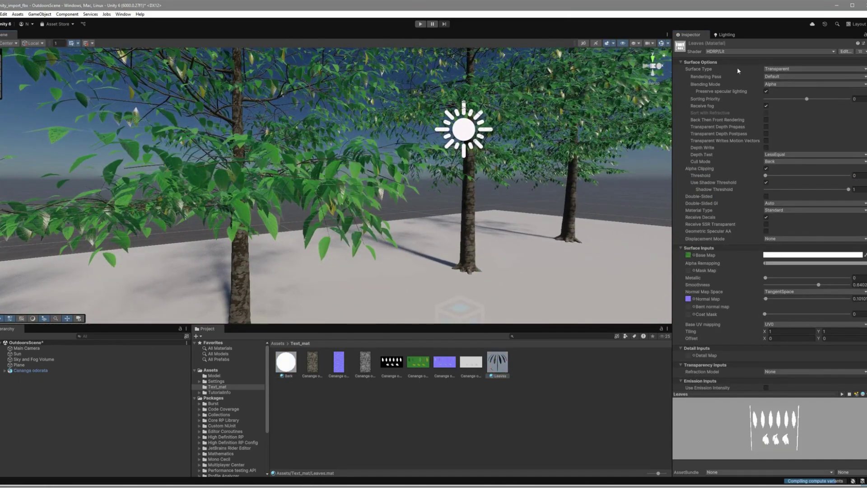
{"action": "left_click", "coordinate": [766, 71]}
{"action": "left_click", "coordinate": [772, 65]}
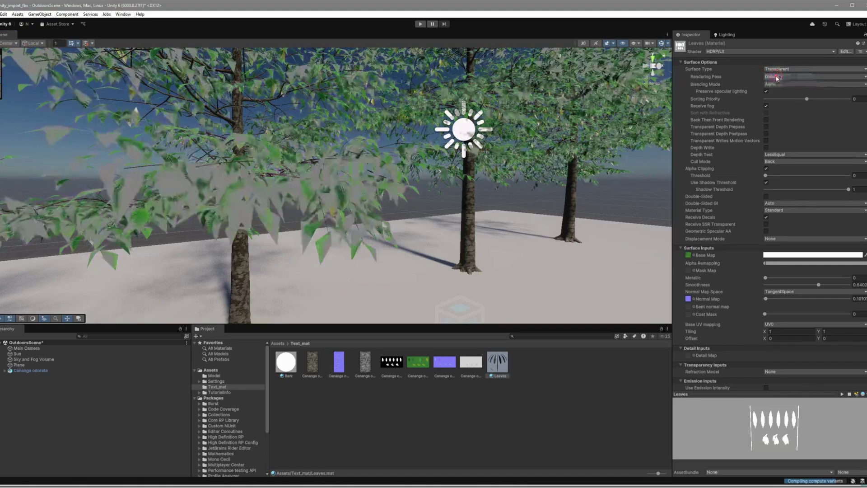
Set the Leaves material's alpha clipping threshold to about 0.091, checking the leaf edges up close
{"action": "middle_click_drag", "start_coordinate": [382, 180], "coordinate": [410, 212]}
{"action": "right_click_drag", "start_coordinate": [410, 212], "coordinate": [368, 248]}
{"action": "middle_click_drag", "start_coordinate": [368, 247], "coordinate": [339, 218]}
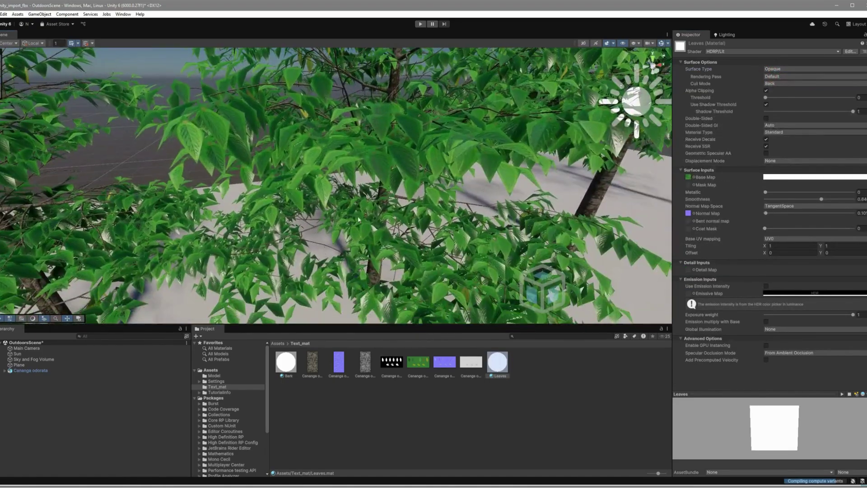
{"action": "scroll", "coordinate": [217, 159], "scroll_direction": "down", "scroll_amount": 1}
{"action": "right_click_drag", "start_coordinate": [218, 159], "coordinate": [199, 152]}
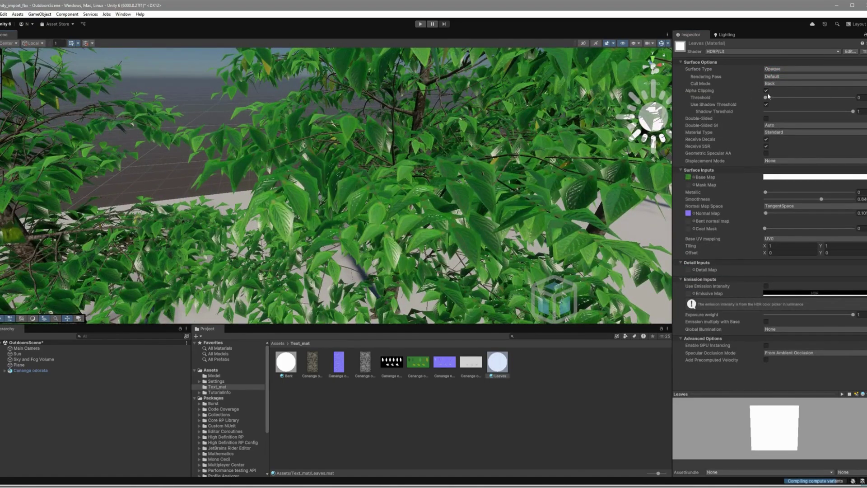
{"action": "left_click_drag", "start_coordinate": [767, 98], "coordinate": [770, 99]}
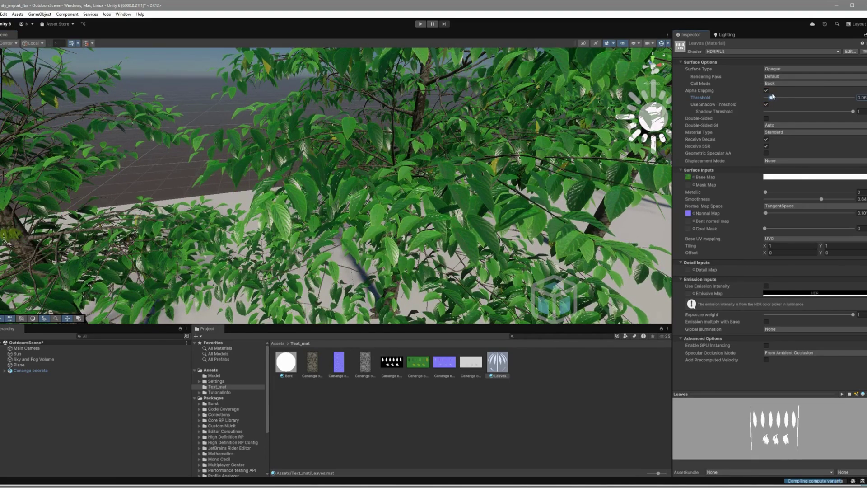
Enable Double-Sided on the Leaves material, toggling it off and on to compare the foliage density
{"action": "right_click_drag", "start_coordinate": [271, 181], "coordinate": [335, 96]}
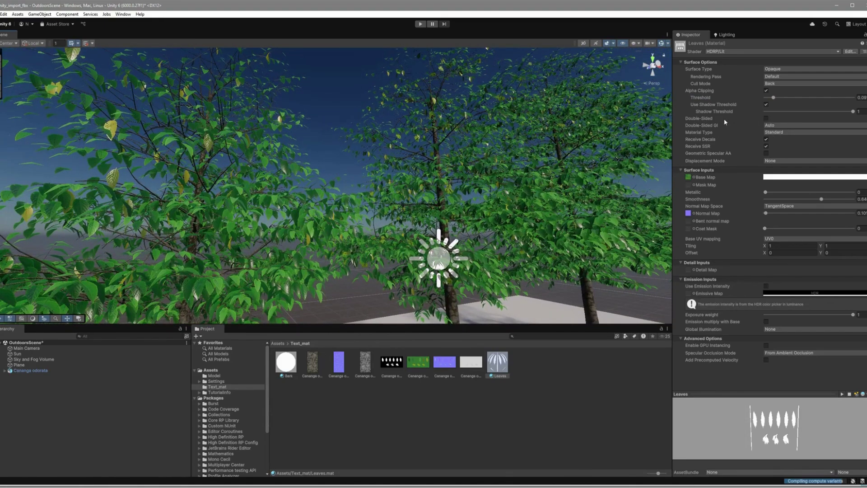
{"action": "left_click", "coordinate": [766, 118]}
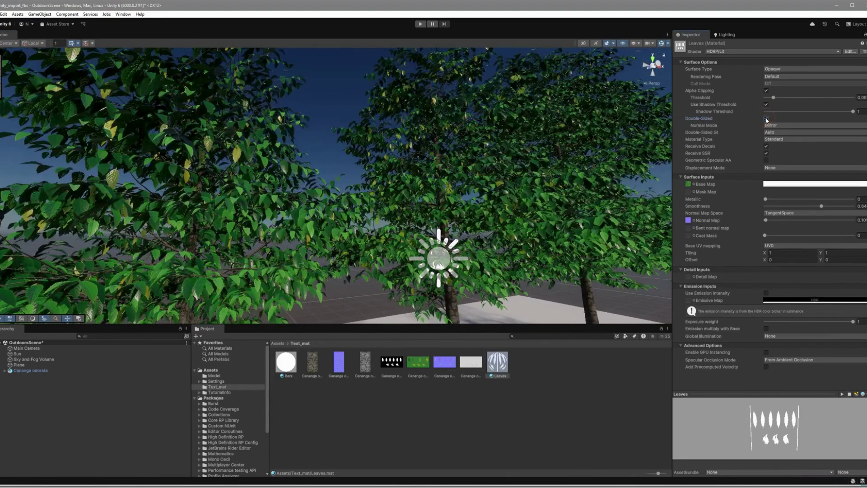
{"action": "right_click_drag", "start_coordinate": [348, 183], "coordinate": [650, 196]}
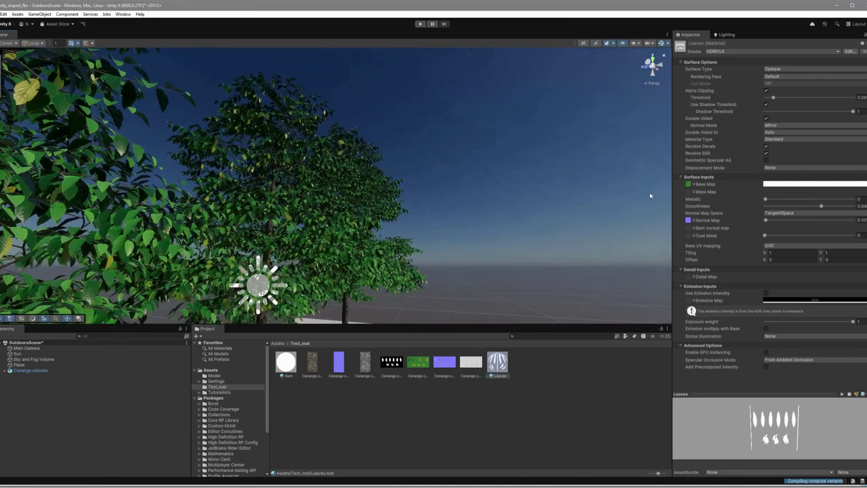
{"action": "left_click", "coordinate": [766, 119]}
{"action": "left_click", "coordinate": [765, 119]}
{"action": "left_click", "coordinate": [765, 119]}
{"action": "left_click", "coordinate": [766, 119]}
{"action": "right_click_drag", "start_coordinate": [483, 124], "coordinate": [464, 141]}
{"action": "middle_click_drag", "start_coordinate": [464, 141], "coordinate": [457, 143]}
{"action": "right_click_drag", "start_coordinate": [457, 143], "coordinate": [445, 147]}
Keep the Leaves material's Double-Sided GI on Auto and set its material type to Subsurface Scattering
{"action": "left_click", "coordinate": [772, 133]}
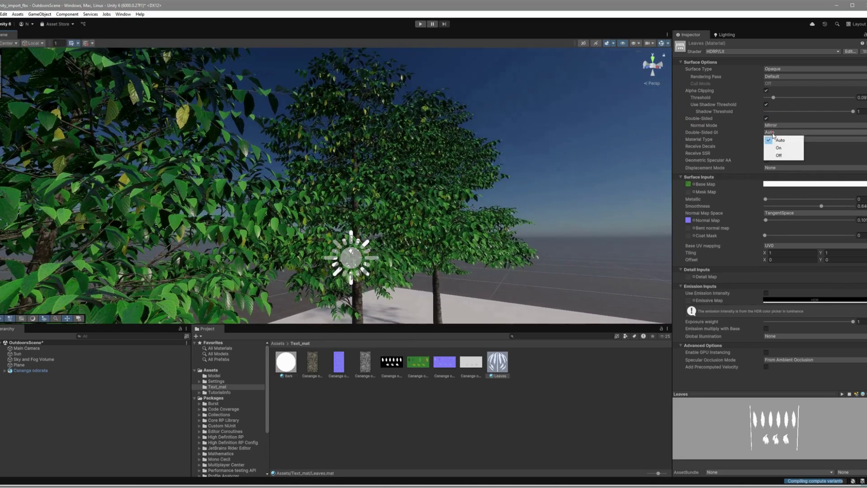
{"action": "left_click", "coordinate": [752, 134]}
{"action": "left_click", "coordinate": [776, 139]}
{"action": "left_click", "coordinate": [777, 140]}
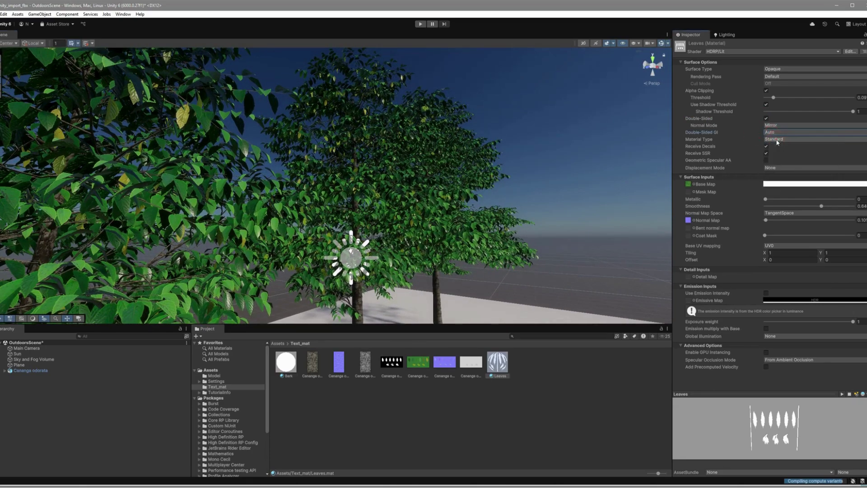
{"action": "left_click", "coordinate": [778, 140]}
{"action": "left_click", "coordinate": [779, 141]}
{"action": "left_click", "coordinate": [770, 140]}
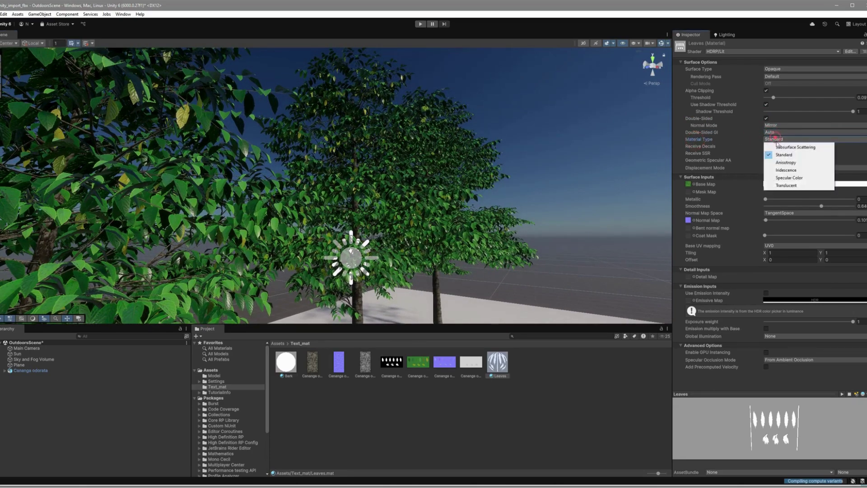
{"action": "left_click", "coordinate": [777, 145]}
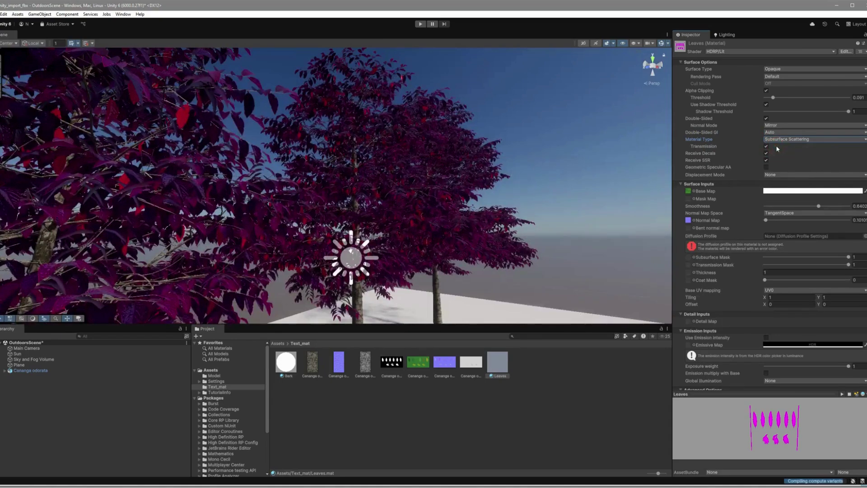
Assign FoliageDiffusionProfile as the Leaves material's diffusion profile and check the foliage colour
{"action": "right_click_drag", "start_coordinate": [455, 180], "coordinate": [454, 185]}
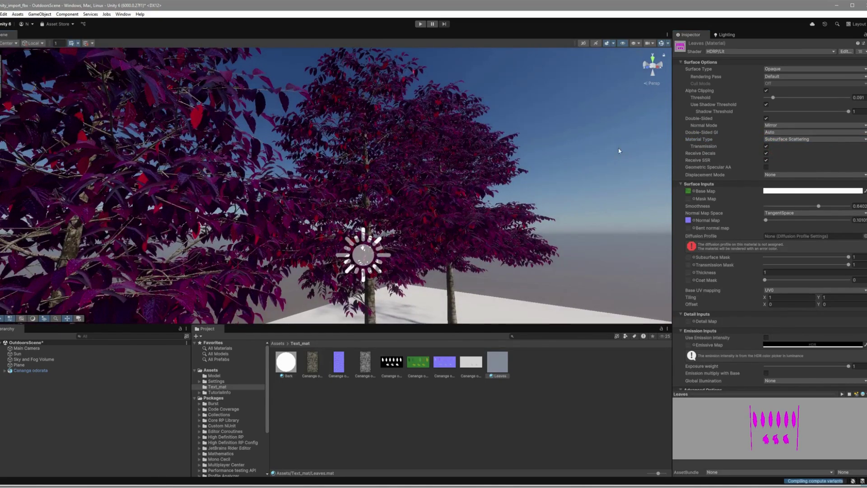
{"action": "right_click_drag", "start_coordinate": [156, 226], "coordinate": [256, 256]}
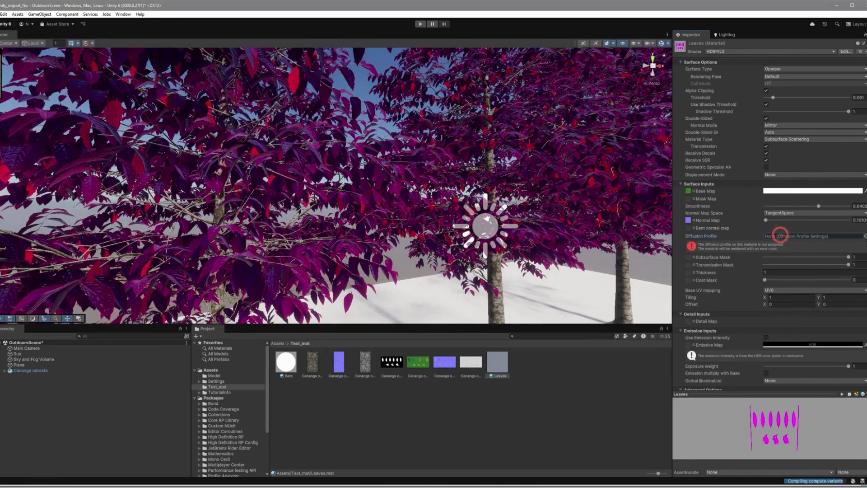
{"action": "left_click", "coordinate": [864, 236]}
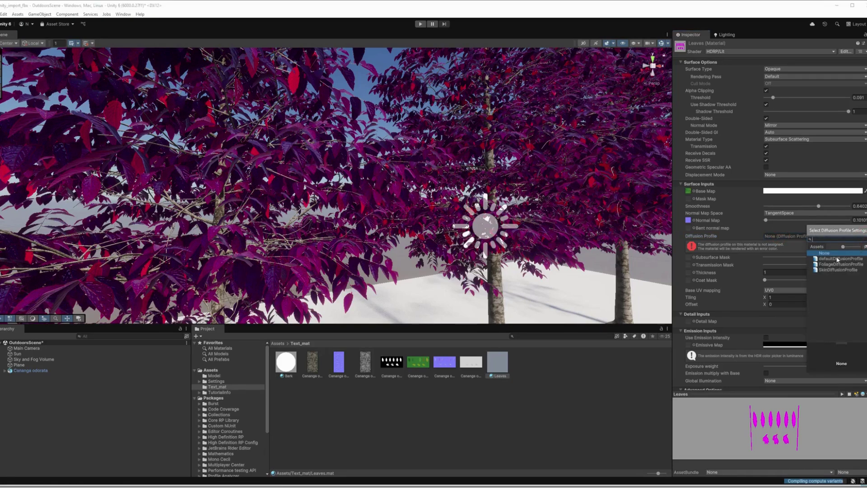
{"action": "left_click", "coordinate": [835, 264]}
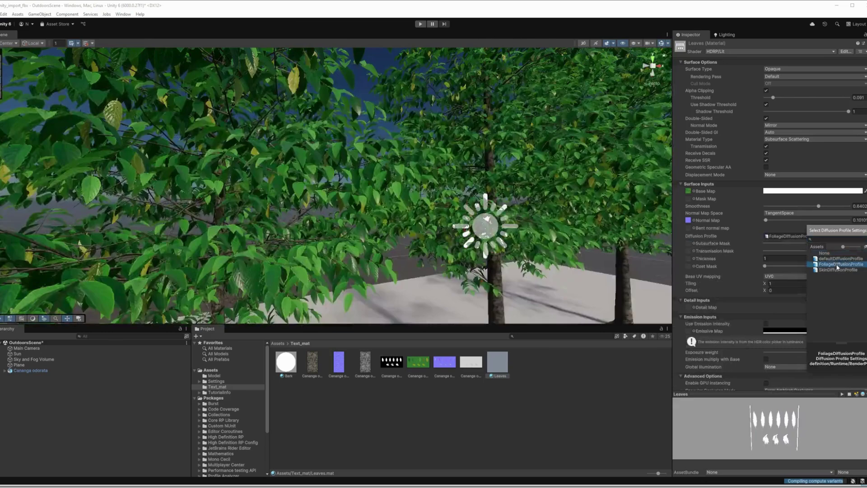
{"action": "right_click_drag", "start_coordinate": [360, 217], "coordinate": [396, 219]}
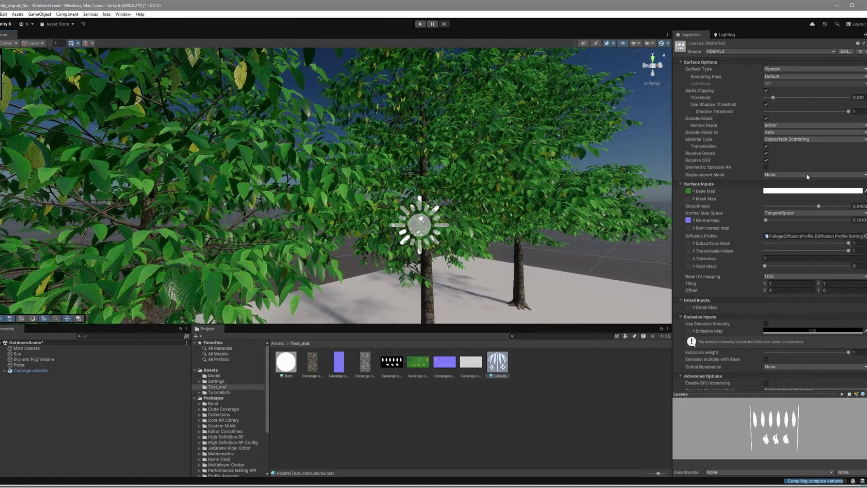
Try a normal map strength of 1 on the Leaves material and check the leaf surfaces up close
{"action": "left_click", "coordinate": [723, 210]}
{"action": "left_click_drag", "start_coordinate": [766, 222], "coordinate": [798, 223]}
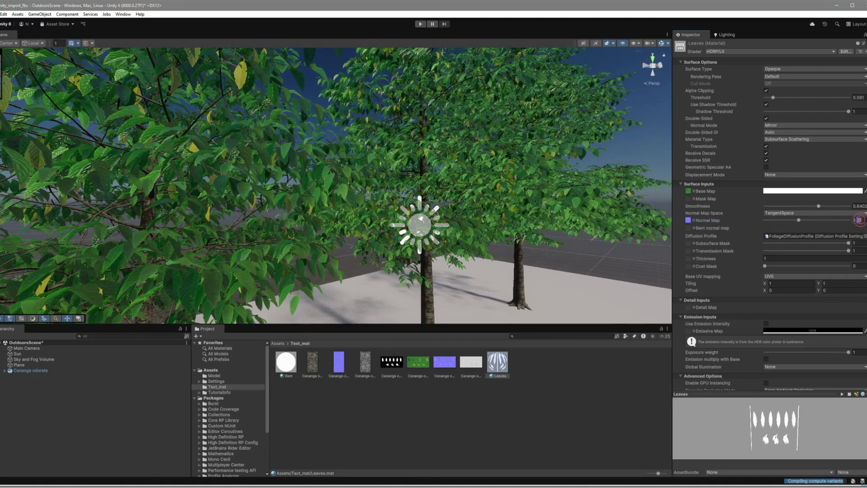
{"action": "type", "text": "1"}
{"action": "left_click", "coordinate": [863, 220]}
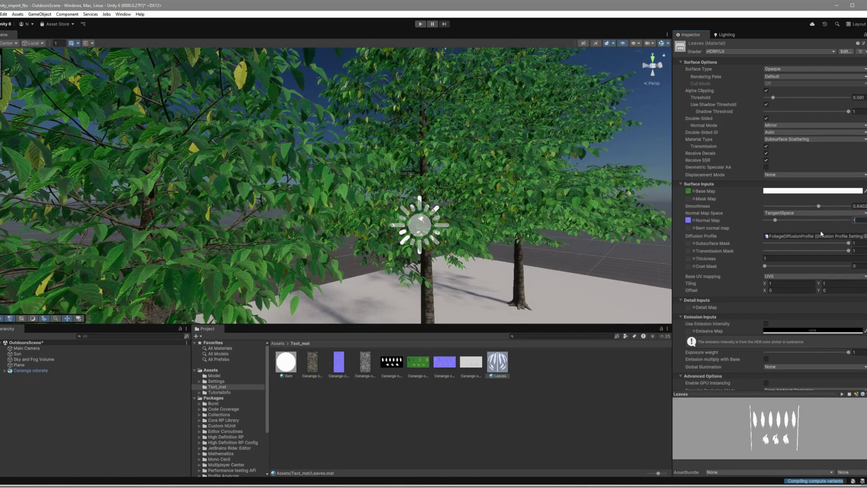
{"action": "right_click_drag", "start_coordinate": [366, 176], "coordinate": [297, 267]}
{"action": "scroll", "coordinate": [297, 267], "scroll_direction": "up", "scroll_amount": 2}
{"action": "scroll", "coordinate": [316, 256], "scroll_direction": "up", "scroll_amount": 5}
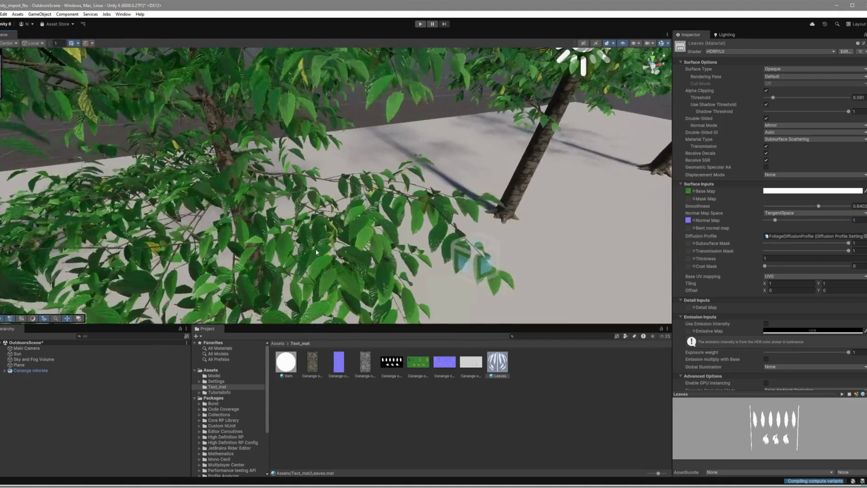
{"action": "middle_click_drag", "start_coordinate": [339, 297], "coordinate": [347, 205]}
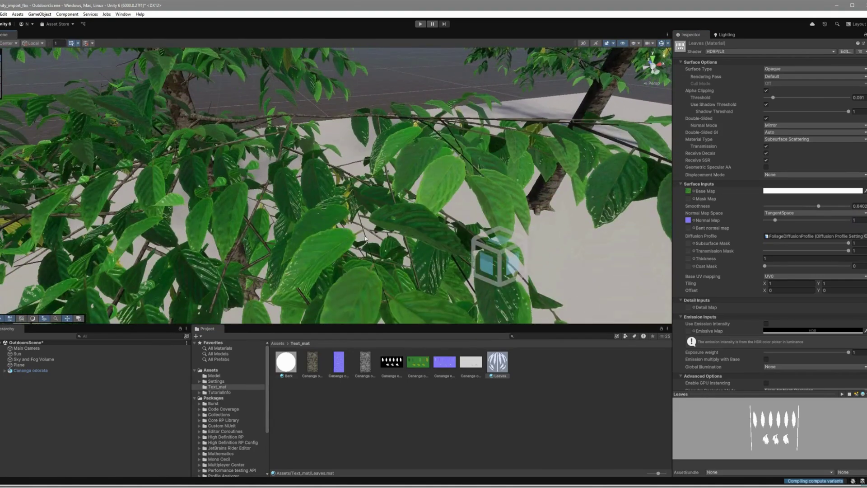
Set the Leaves material's normal map strength to 0.2
{"action": "left_click_drag", "start_coordinate": [859, 221], "coordinate": [825, 221]}
{"action": "key", "text": "BackSpace"}
{"action": "type", "text": "0.2"}
{"action": "key", "text": "Return"}
Reduce the Leaves material's smoothness to about 0.32 and check the leaf shine across the row of trees
{"action": "right_click_drag", "start_coordinate": [561, 220], "coordinate": [482, 180]}
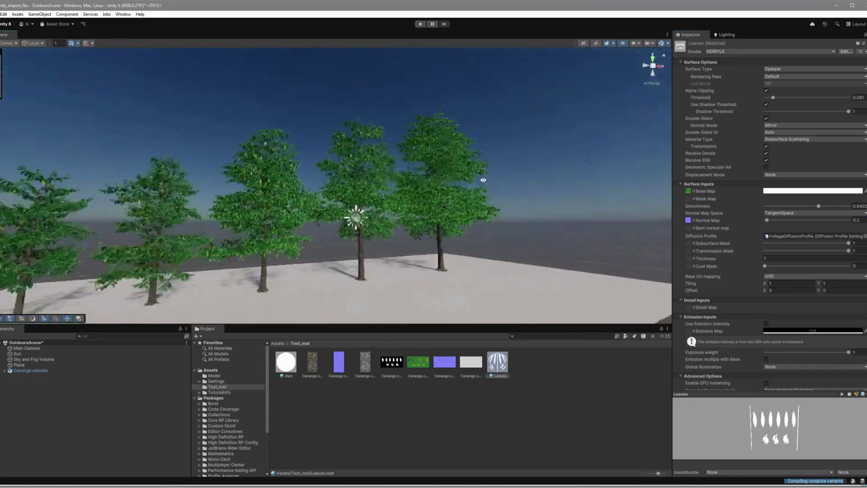
{"action": "middle_click_drag", "start_coordinate": [481, 180], "coordinate": [397, 170]}
{"action": "right_click_drag", "start_coordinate": [397, 170], "coordinate": [492, 188]}
{"action": "middle_click_drag", "start_coordinate": [492, 187], "coordinate": [331, 200]}
{"action": "right_click_drag", "start_coordinate": [330, 201], "coordinate": [551, 220]}
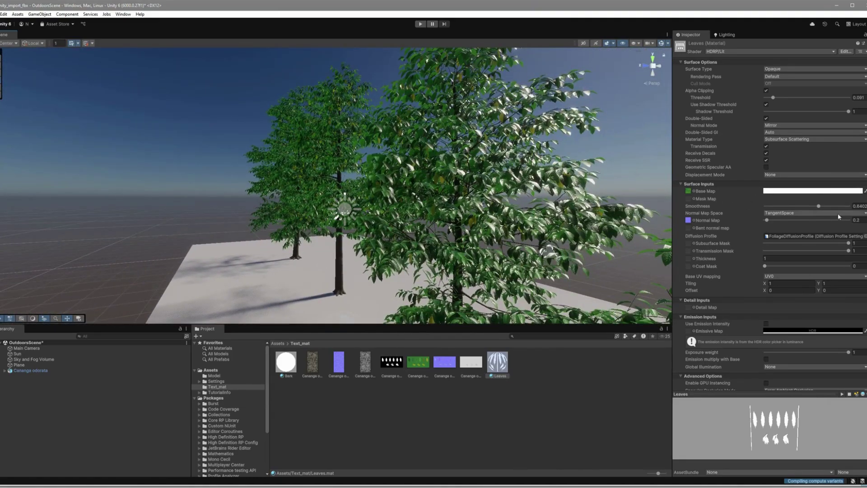
{"action": "mouse_move", "coordinate": [821, 207]}
{"action": "left_mouse_down"}
{"action": "mouse_move", "coordinate": [813, 219]}
{"action": "mouse_move", "coordinate": [780, 221]}
{"action": "mouse_move", "coordinate": [817, 221]}
{"action": "mouse_move", "coordinate": [791, 221]}
{"action": "left_mouse_up"}
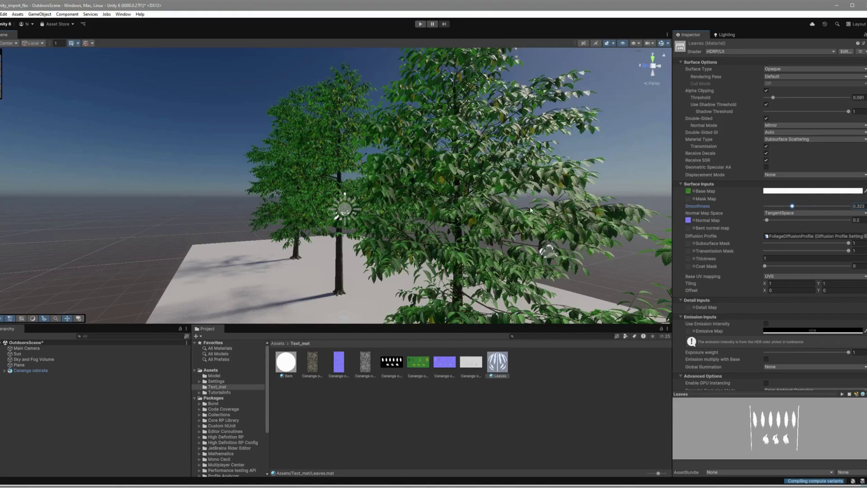
{"action": "key", "text": "d"}
{"action": "right_click_drag", "start_coordinate": [519, 203], "coordinate": [429, 223]}
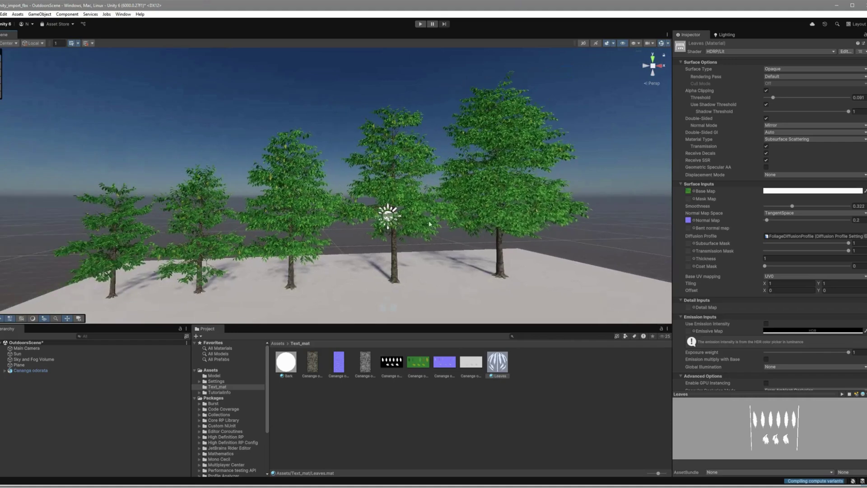
Expand the Cananga odorata object and move Cananga odorata001_LOW onto the open ground in front of the fourth tree
{"action": "left_click", "coordinate": [628, 222]}
{"action": "left_click", "coordinate": [5, 370]}
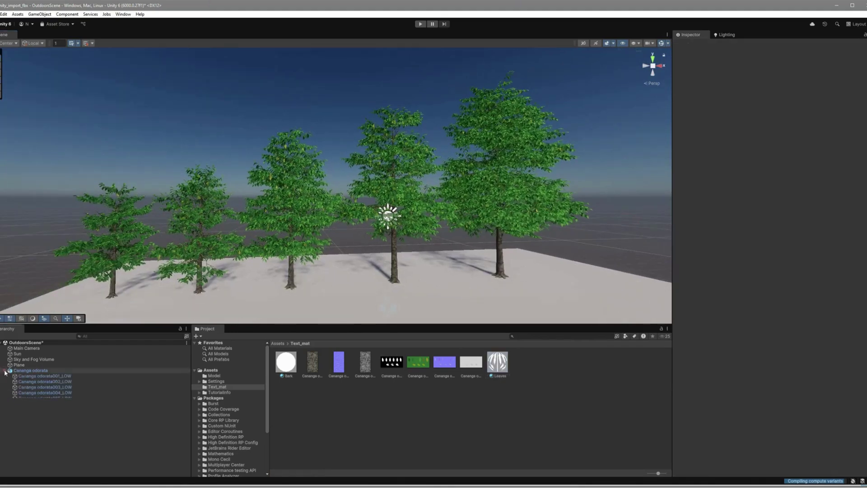
{"action": "left_click", "coordinate": [45, 376]}
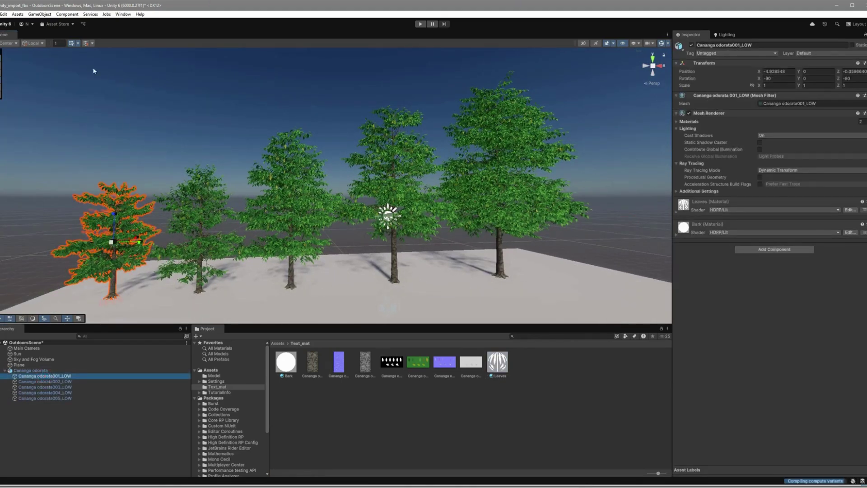
{"action": "left_click", "coordinate": [0, 67]}
{"action": "right_click_drag", "start_coordinate": [245, 285], "coordinate": [247, 333]}
{"action": "right_click_drag", "start_coordinate": [231, 248], "coordinate": [225, 246]}
{"action": "left_click_drag", "start_coordinate": [224, 246], "coordinate": [174, 206], "text": "alt"}
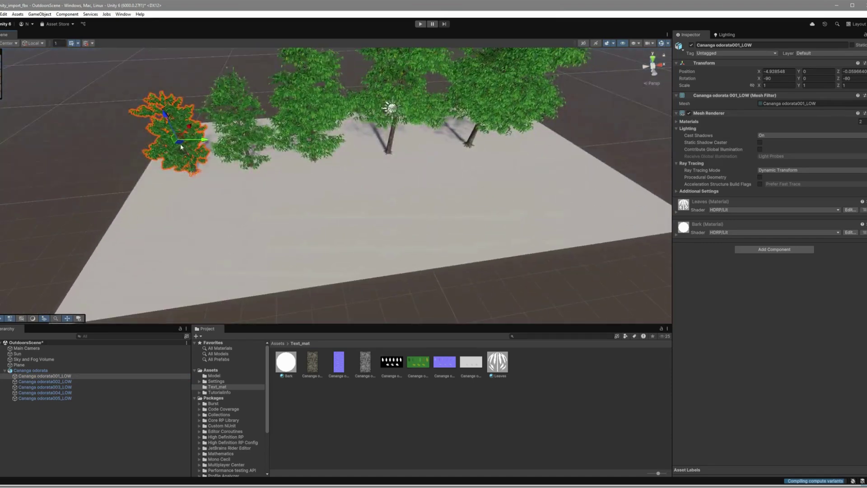
{"action": "left_click_drag", "start_coordinate": [181, 143], "coordinate": [392, 180]}
Move Cananga odorata005_LOW forward on the plane and Cananga odorata002_LOW to about X -0.65, Z -2.93
{"action": "left_click", "coordinate": [66, 398]}
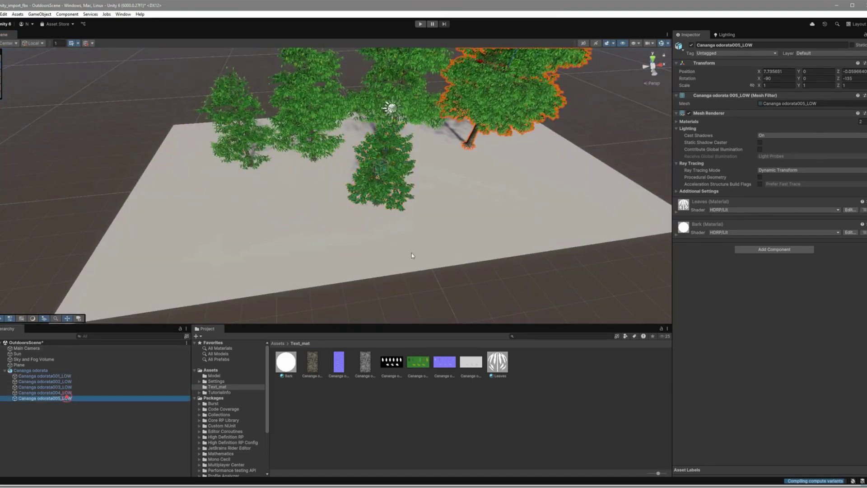
{"action": "left_click_drag", "start_coordinate": [411, 255], "coordinate": [417, 203], "text": "alt"}
{"action": "left_click", "coordinate": [47, 382]}
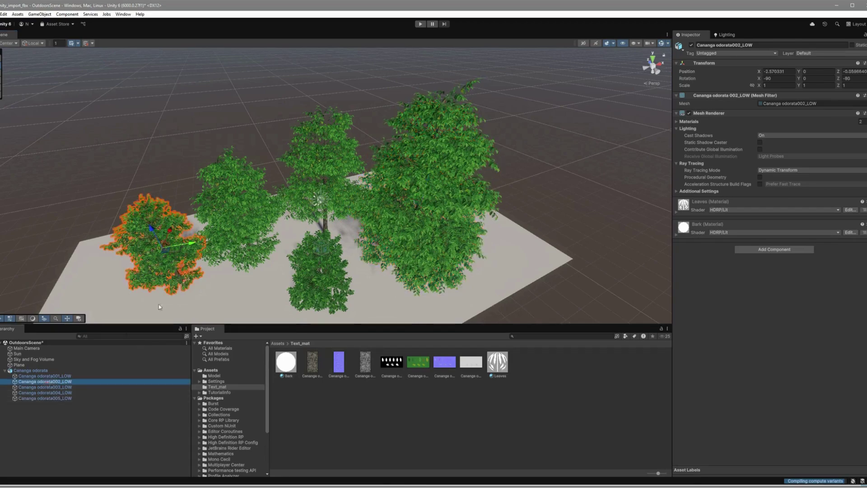
{"action": "left_click_drag", "start_coordinate": [165, 250], "coordinate": [231, 298]}
Deselect the tree and examine the rearranged group of trees and its foliage from several angles and distances
{"action": "right_click_drag", "start_coordinate": [312, 244], "coordinate": [323, 176]}
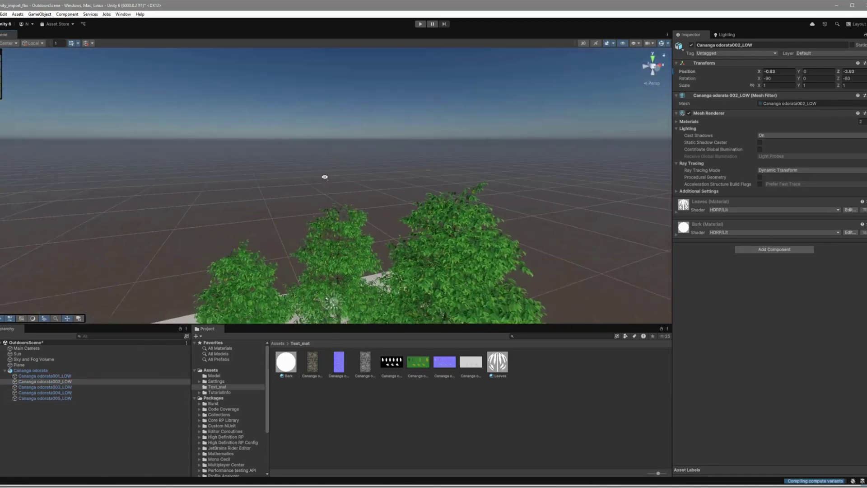
{"action": "middle_click_drag", "start_coordinate": [323, 176], "coordinate": [310, 108]}
{"action": "left_click", "coordinate": [307, 105]}
{"action": "right_click_drag", "start_coordinate": [299, 131], "coordinate": [286, 90]}
{"action": "middle_click_drag", "start_coordinate": [320, 223], "coordinate": [344, 142]}
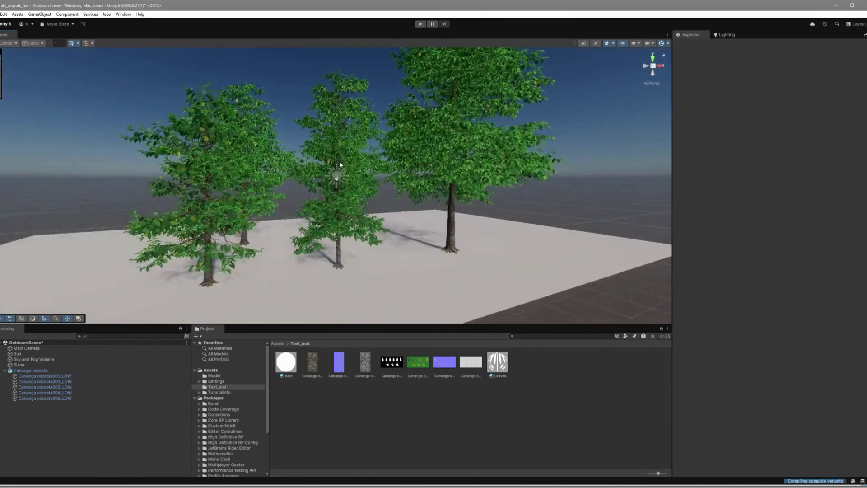
{"action": "scroll", "coordinate": [334, 174], "scroll_direction": "up", "scroll_amount": 3}
{"action": "mouse_move", "coordinate": [334, 174]}
{"action": "right_mouse_down"}
{"action": "mouse_move", "coordinate": [333, 125]}
{"action": "mouse_move", "coordinate": [344, 176]}
{"action": "right_mouse_up"}
{"action": "scroll", "coordinate": [345, 296], "scroll_direction": "up", "scroll_amount": 6}
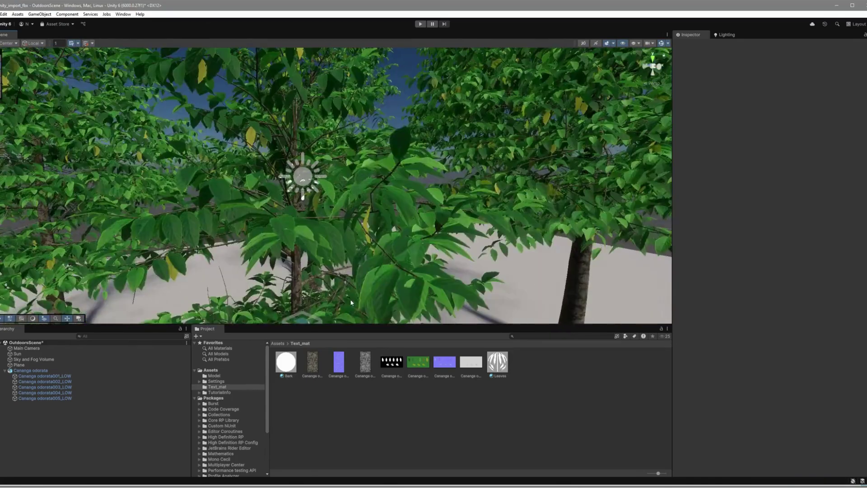
{"action": "scroll", "coordinate": [346, 296], "scroll_direction": "down", "scroll_amount": 4}
{"action": "scroll", "coordinate": [346, 296], "scroll_direction": "down", "scroll_amount": 4}
{"action": "right_click_drag", "start_coordinate": [345, 296], "coordinate": [332, 246]}
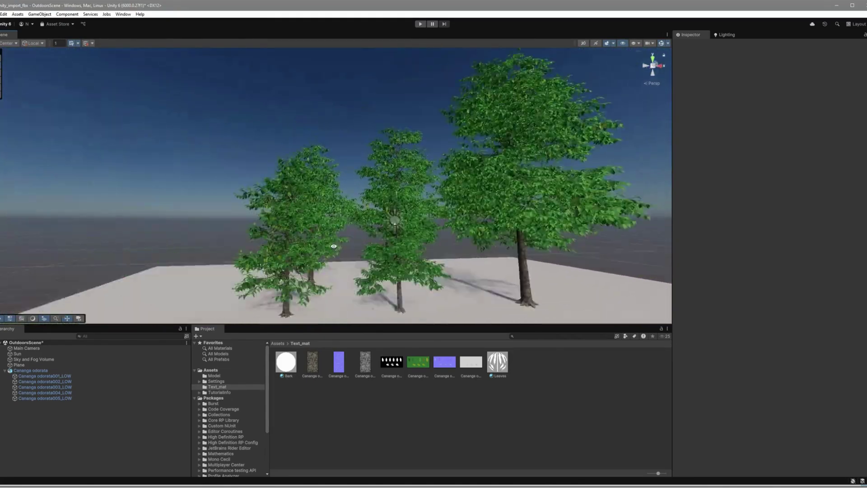
{"action": "middle_click_drag", "start_coordinate": [332, 246], "coordinate": [314, 235]}
{"action": "left_click_drag", "start_coordinate": [314, 235], "coordinate": [371, 231], "text": "alt"}
{"action": "middle_click_drag", "start_coordinate": [370, 231], "coordinate": [407, 235]}
{"action": "scroll", "coordinate": [407, 235], "scroll_direction": "up", "scroll_amount": 4}
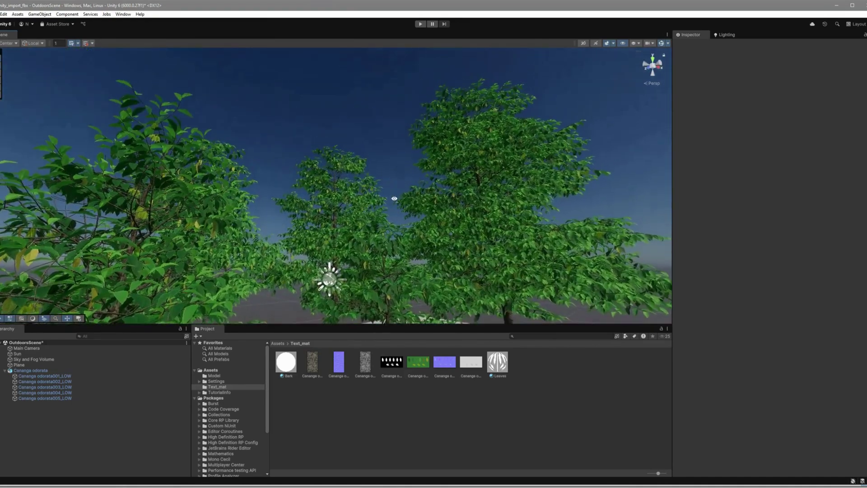